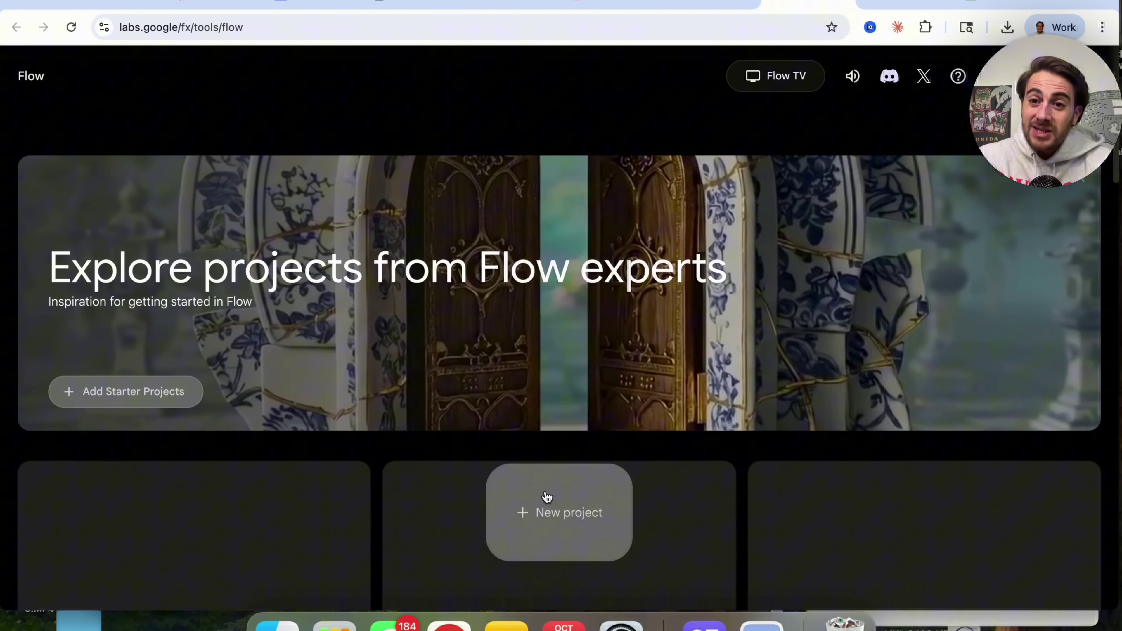
Start a new Flow project using Veo 3.1 - Quality, keeping Landscape 16:9 and 1 output
{"action": "left_click", "coordinate": [547, 497]}
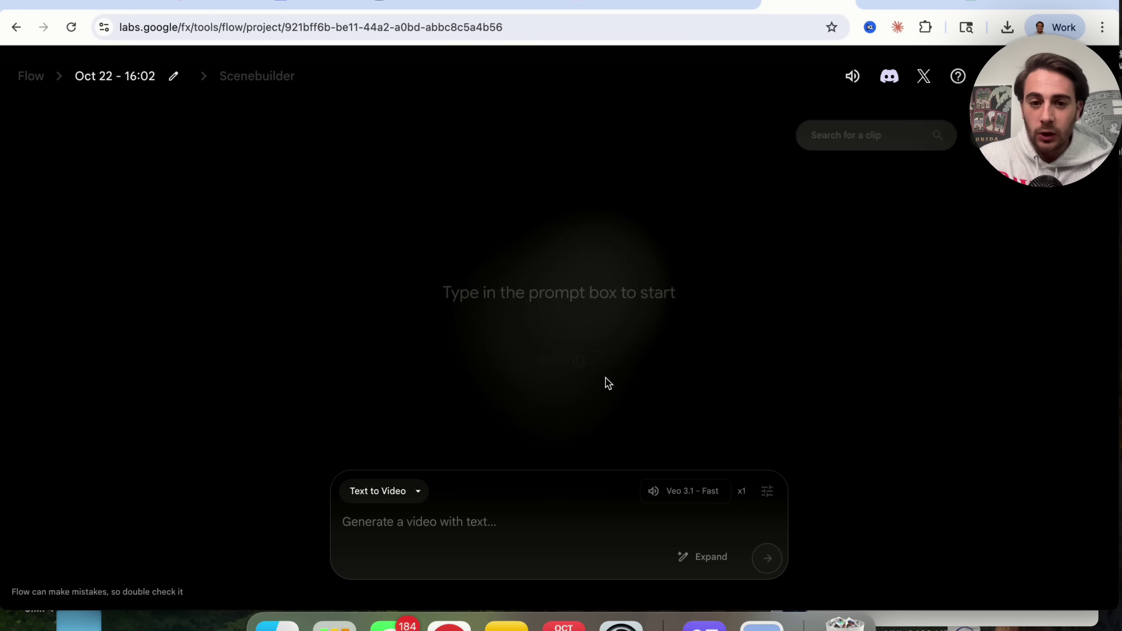
{"action": "left_click", "coordinate": [673, 489]}
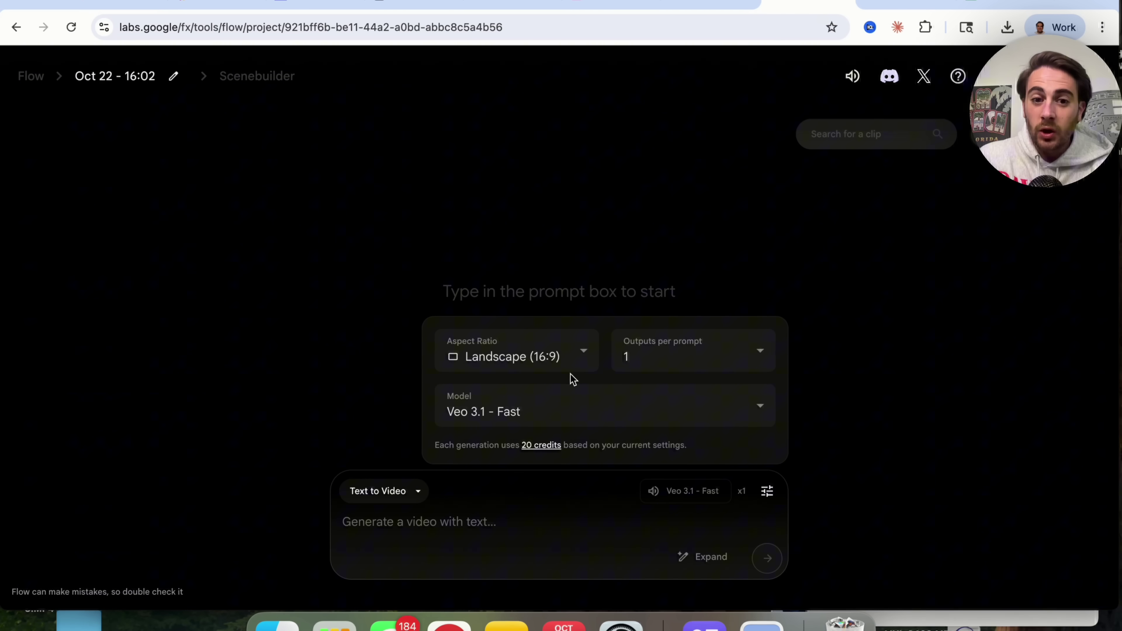
{"action": "left_click", "coordinate": [547, 409]}
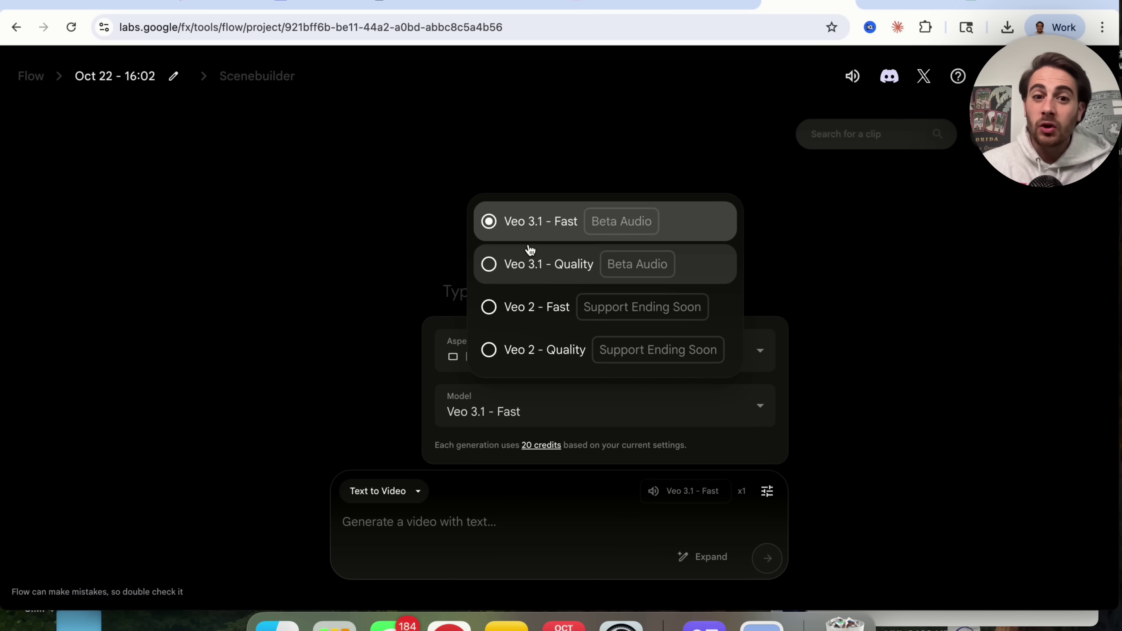
{"action": "left_click", "coordinate": [508, 273]}
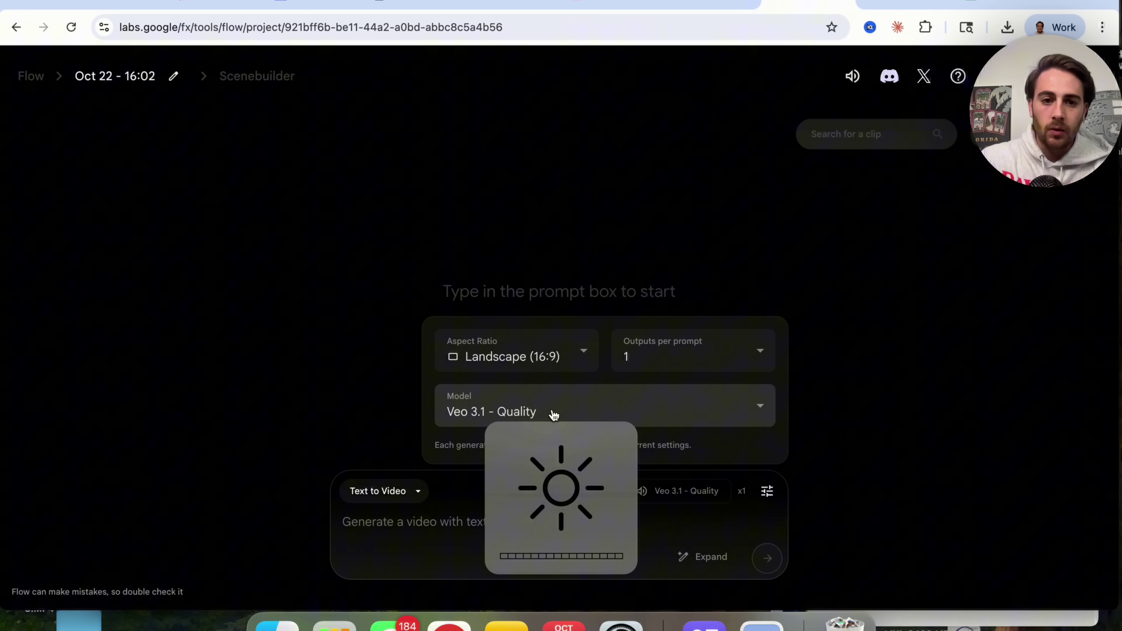
{"action": "left_click", "coordinate": [526, 359]}
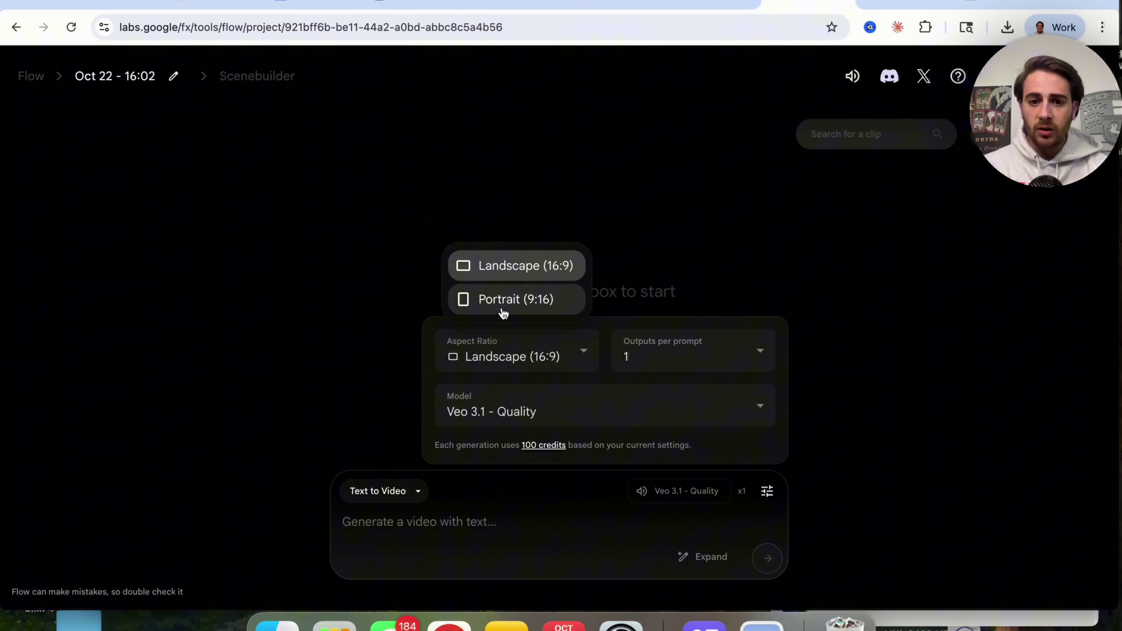
{"action": "left_click", "coordinate": [719, 356]}
{"action": "left_click", "coordinate": [720, 357]}
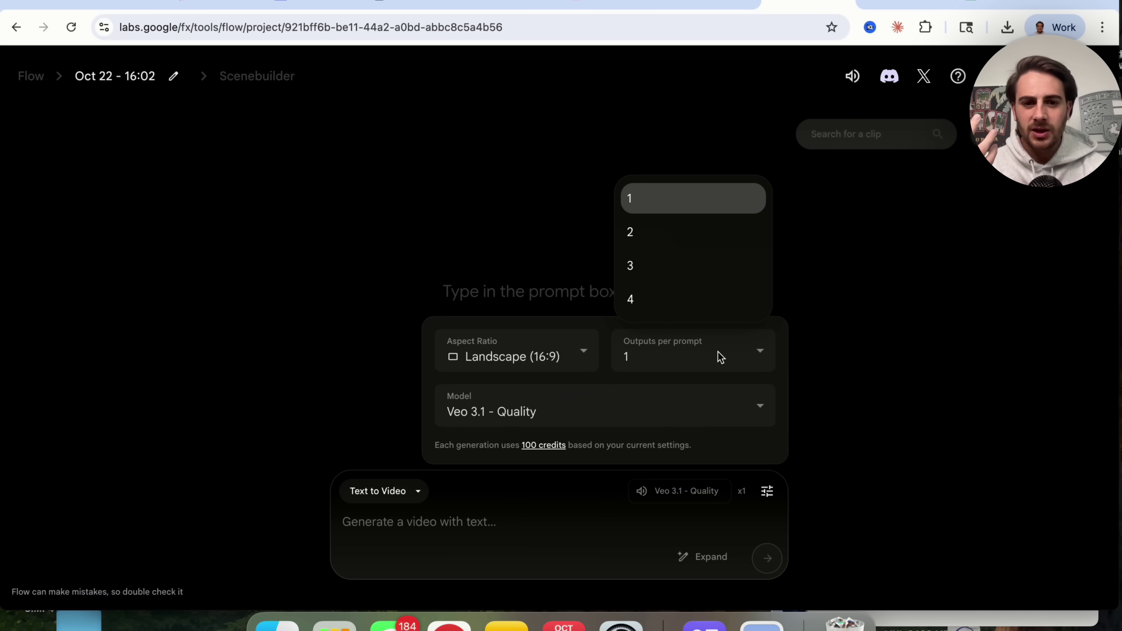
Switch the generation mode to Frames to Video after briefly trying Ingredients to Video
{"action": "left_click", "coordinate": [415, 532]}
{"action": "left_click", "coordinate": [419, 492]}
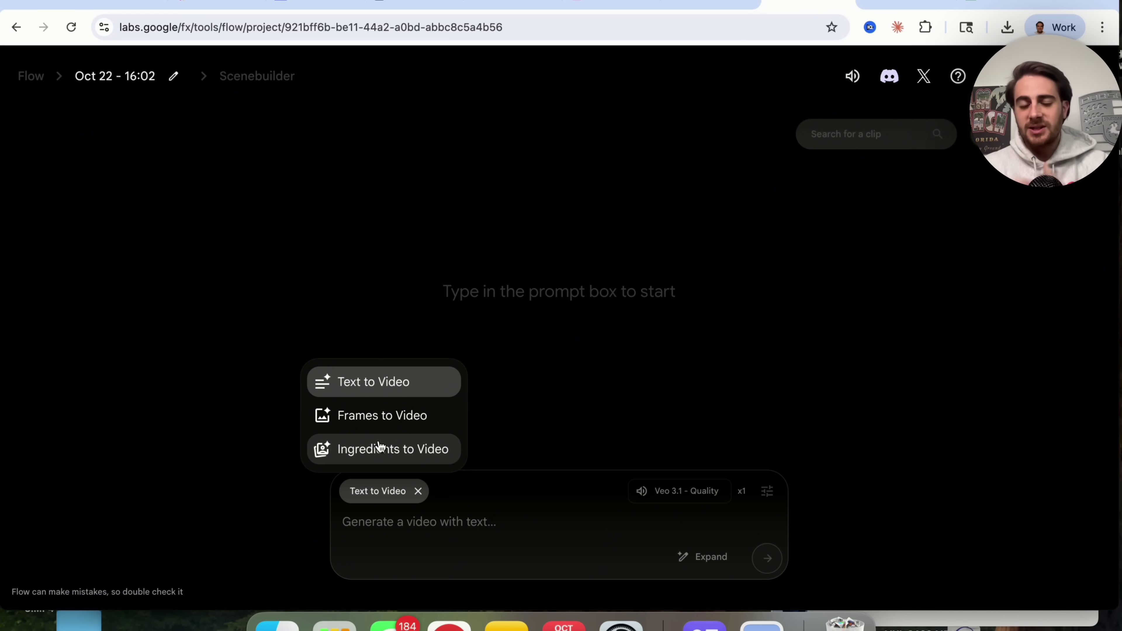
{"action": "left_click", "coordinate": [380, 447]}
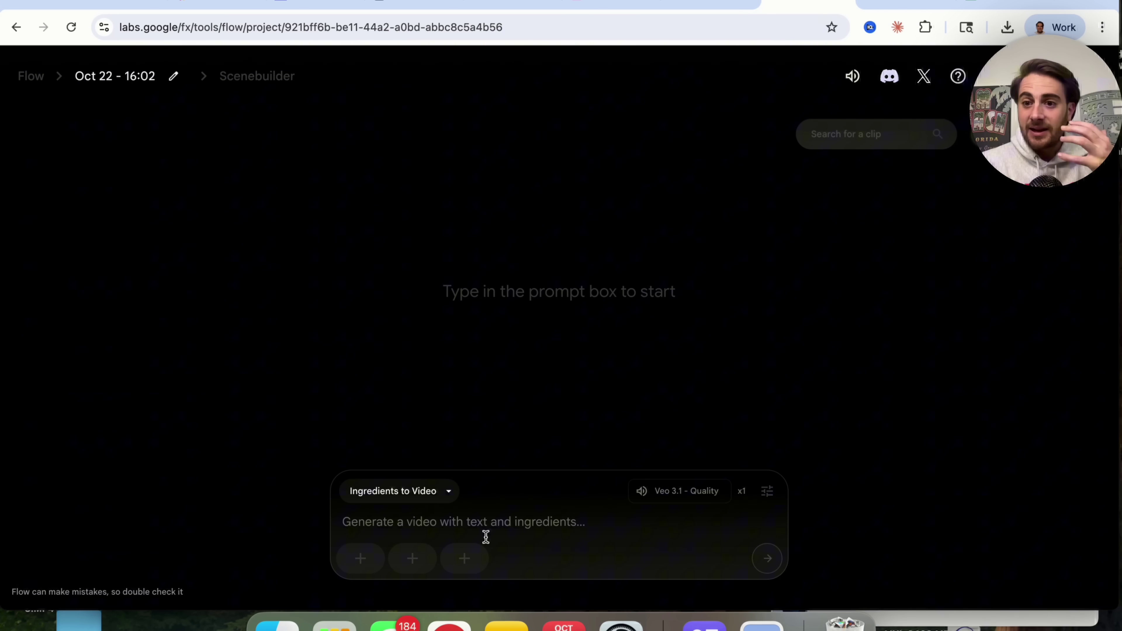
{"action": "left_click", "coordinate": [407, 498]}
{"action": "left_click", "coordinate": [387, 418]}
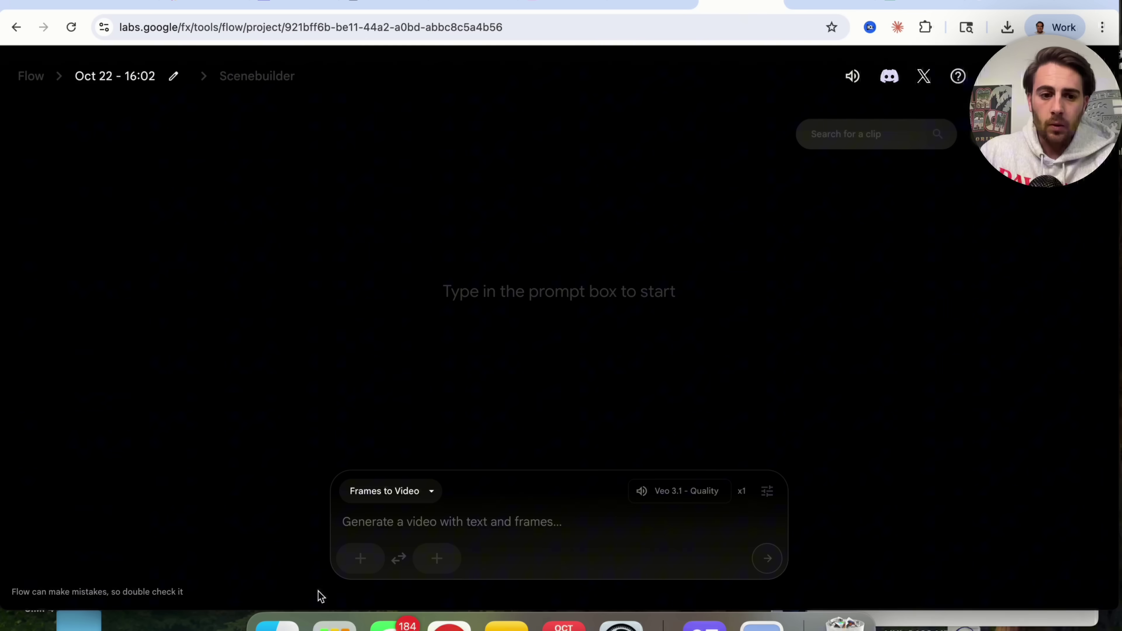
Preview the egg and eagle screenshots in Finder before returning to Flow
{"action": "left_click", "coordinate": [278, 624]}
{"action": "left_click", "coordinate": [553, 338]}
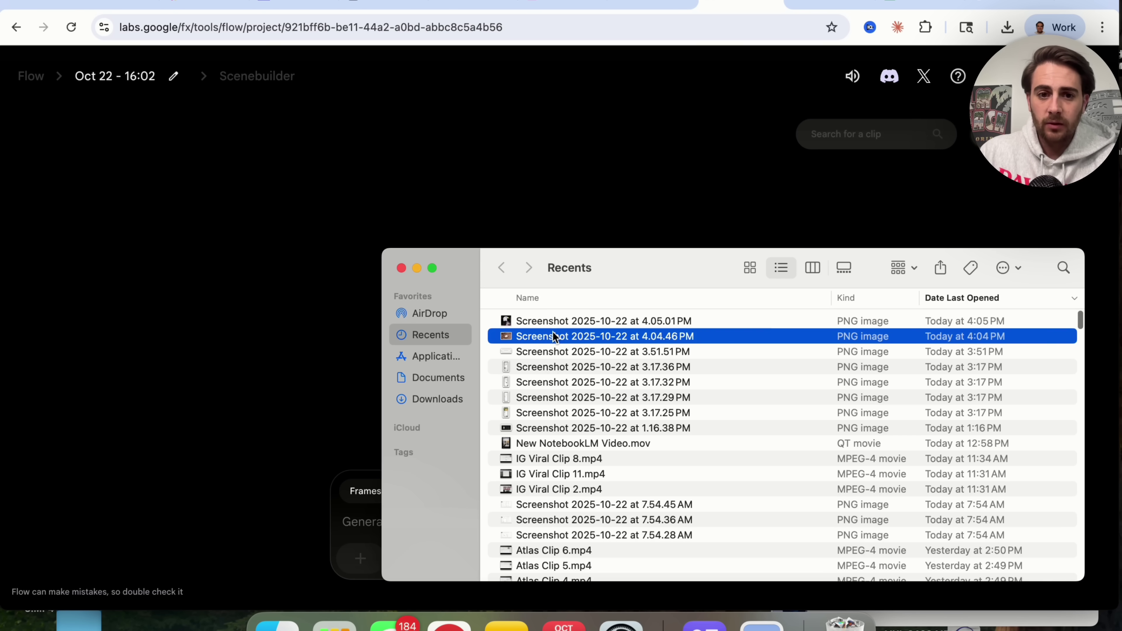
{"action": "key", "text": "shift+Up"}
{"action": "double_click", "coordinate": [553, 337]}
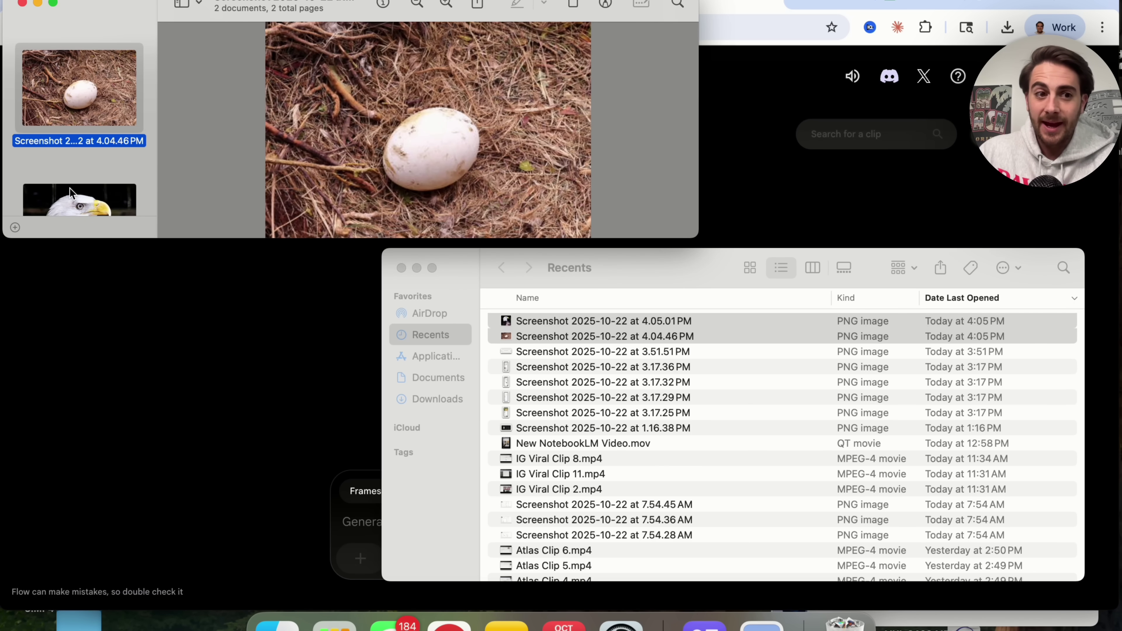
{"action": "left_click", "coordinate": [74, 206]}
{"action": "left_click", "coordinate": [319, 389]}
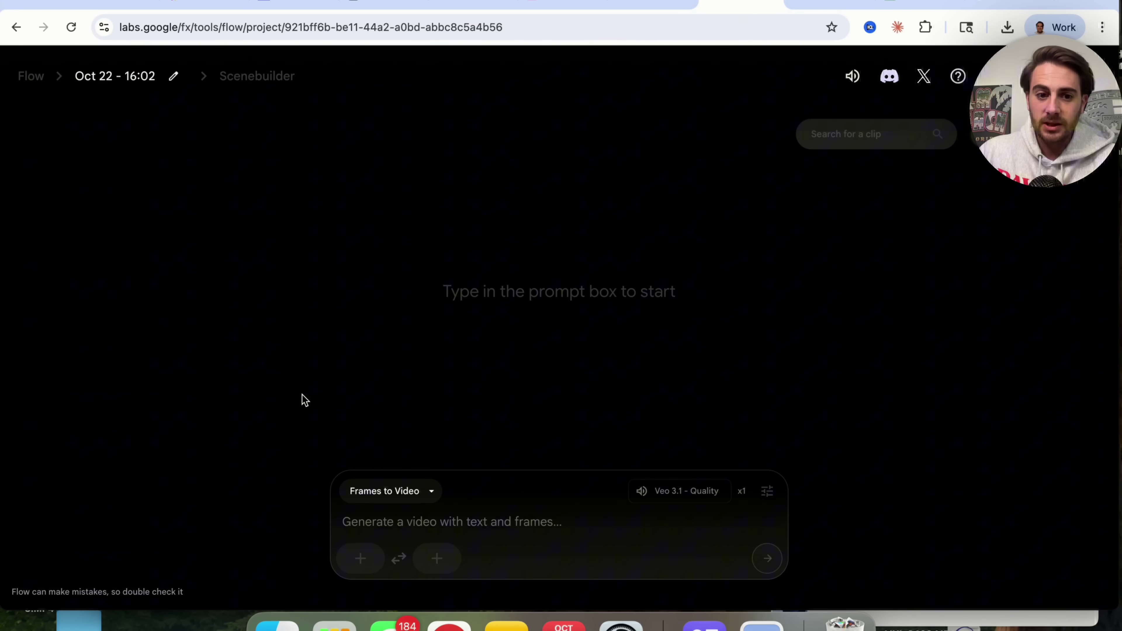
Upload the egg screenshot and save it as the starting frame
{"action": "left_click", "coordinate": [362, 558]}
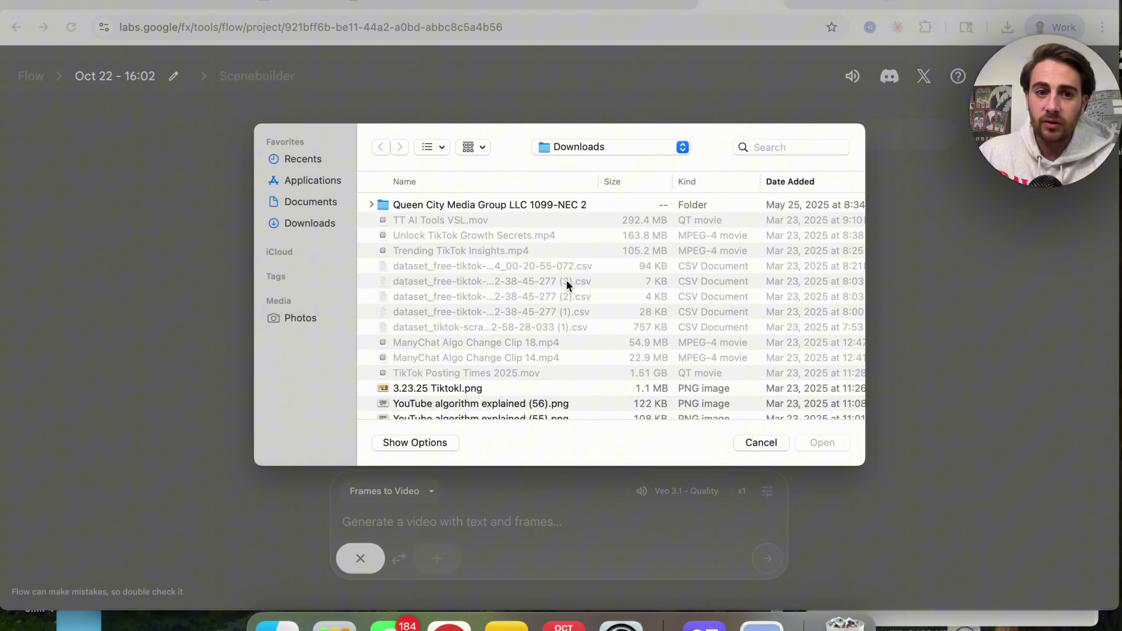
{"action": "left_click", "coordinate": [305, 158]}
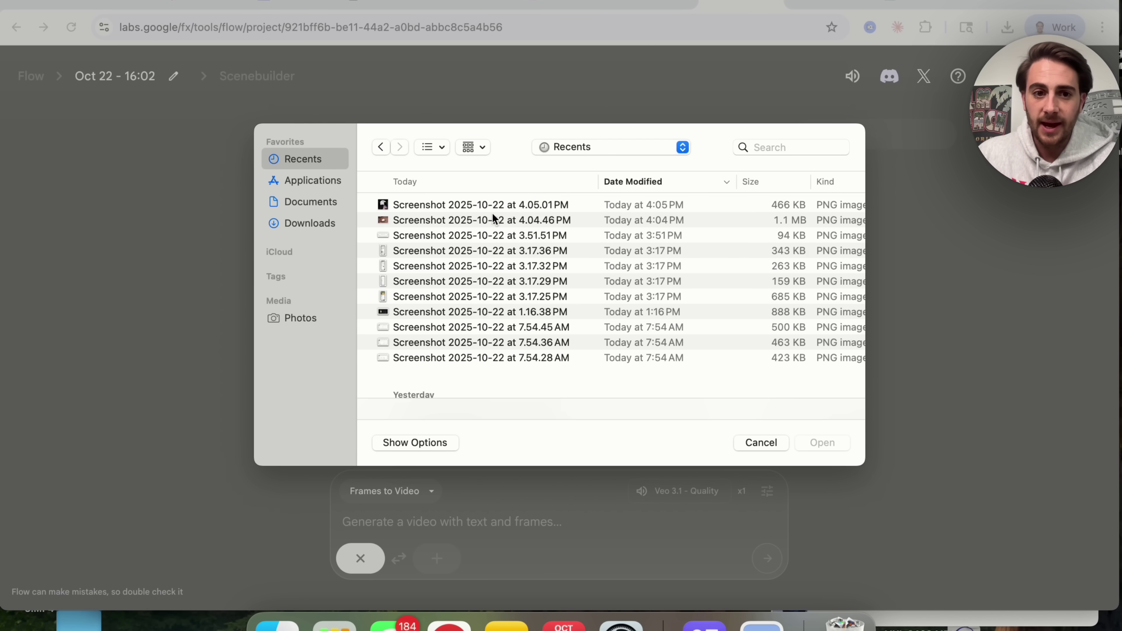
{"action": "left_click", "coordinate": [472, 219]}
{"action": "double_click", "coordinate": [472, 220]}
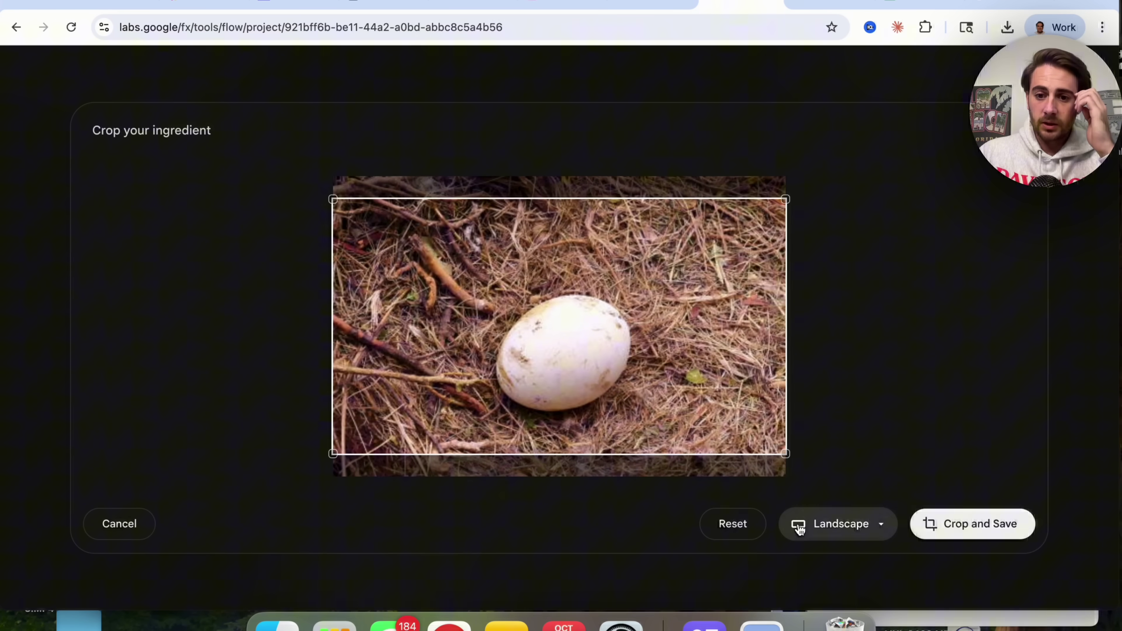
{"action": "left_click", "coordinate": [964, 528]}
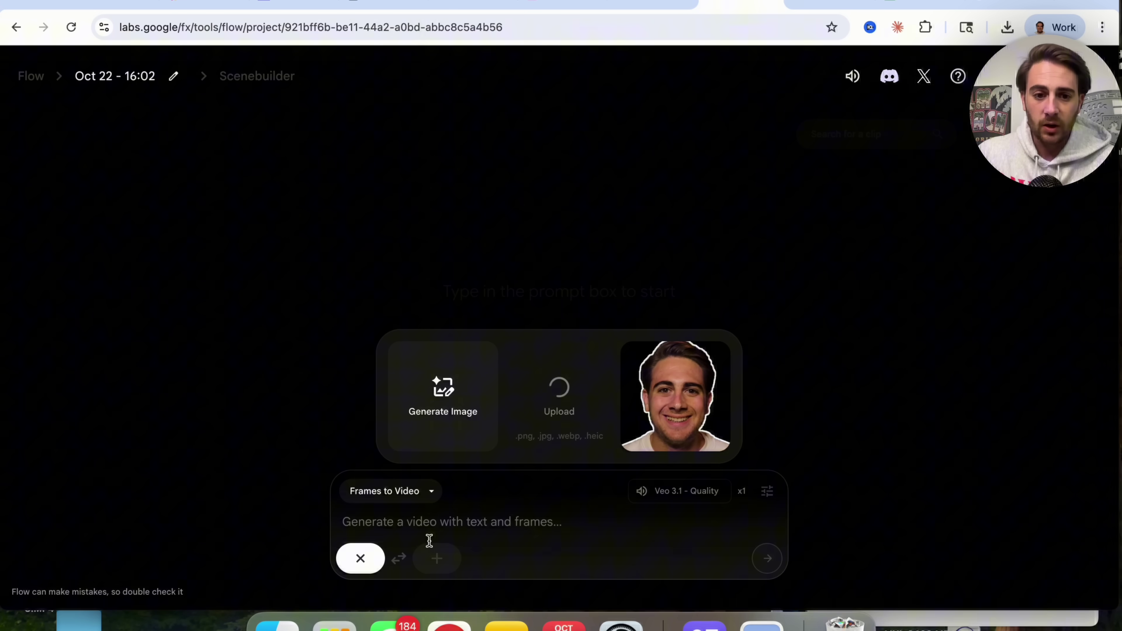
{"action": "left_click", "coordinate": [436, 559]}
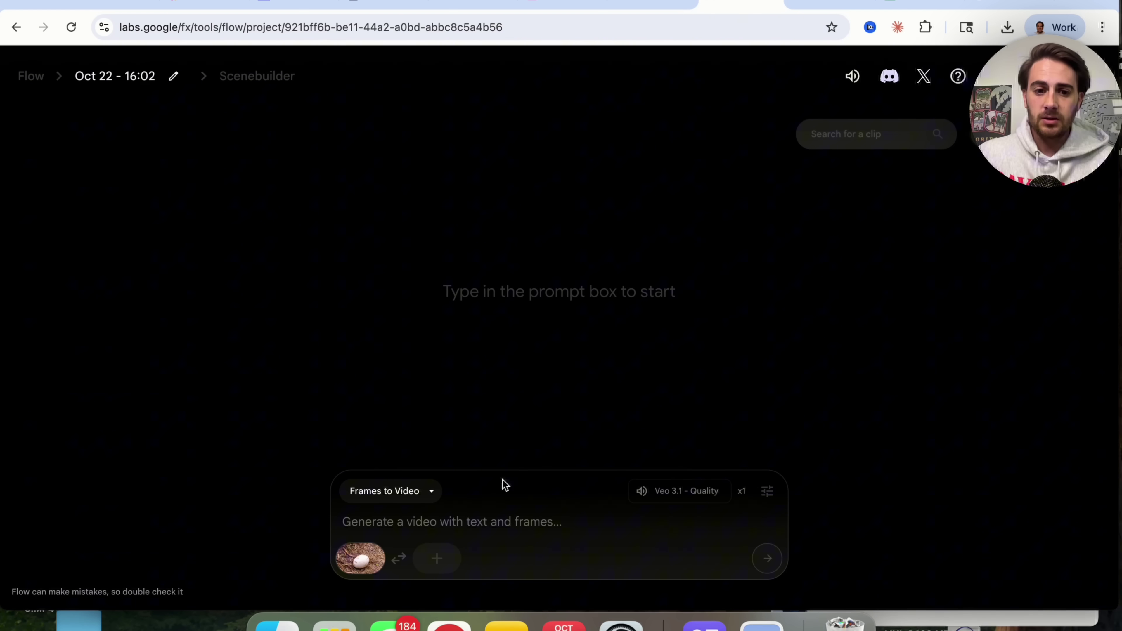
Upload the eagle screenshot, crop it around the head, and save it as the ending frame
{"action": "left_click", "coordinate": [448, 560]}
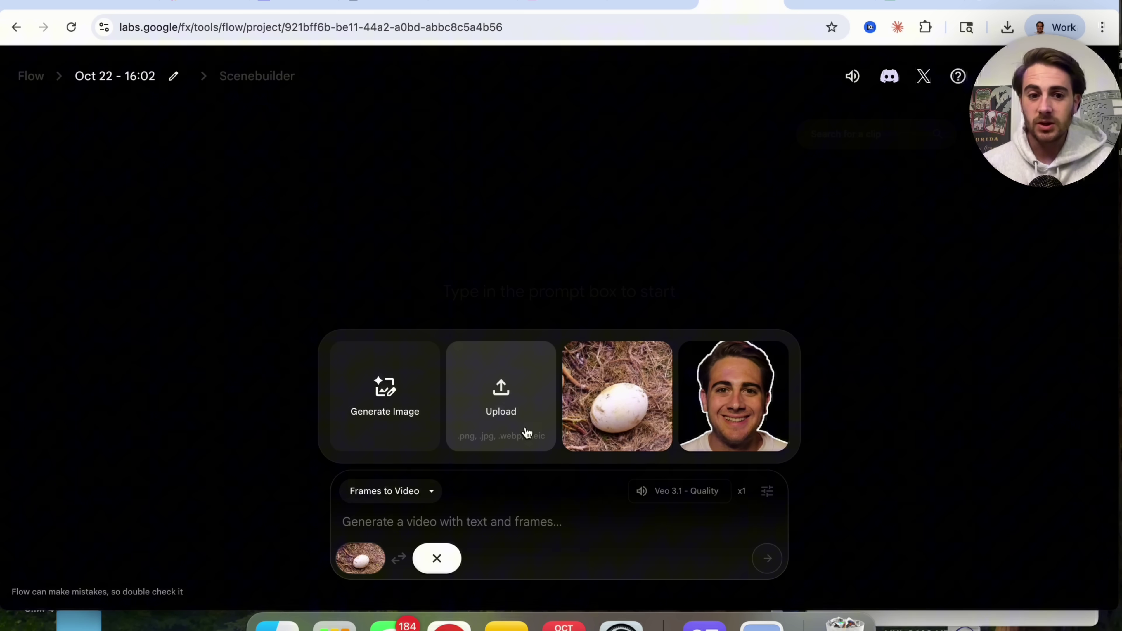
{"action": "left_click", "coordinate": [482, 398]}
{"action": "double_click", "coordinate": [466, 206]}
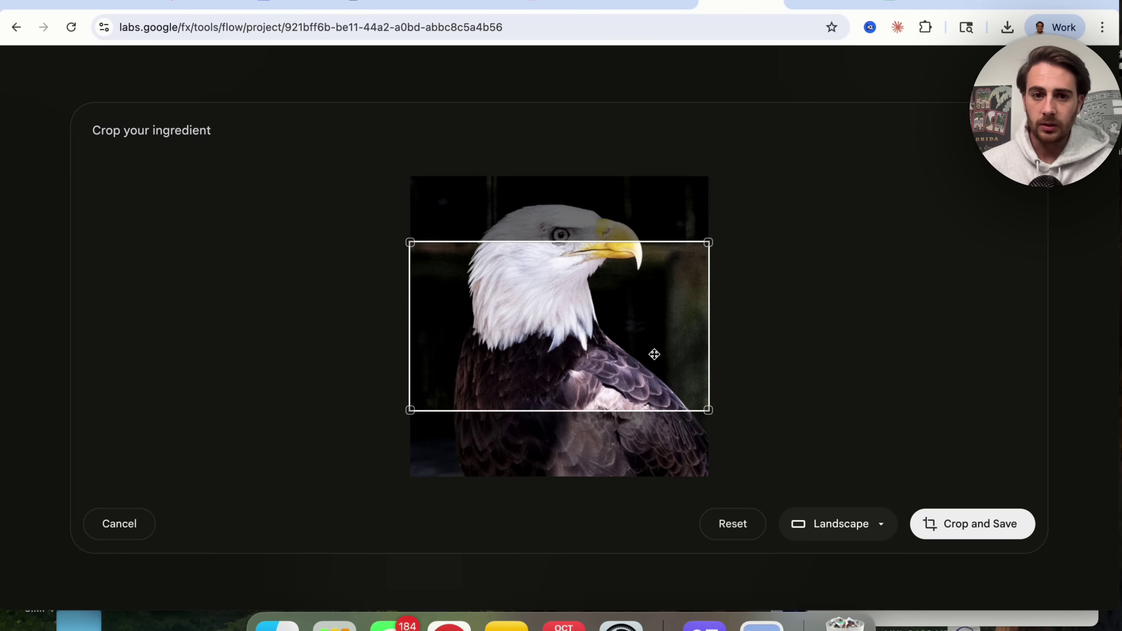
{"action": "left_click_drag", "start_coordinate": [654, 354], "coordinate": [654, 314]}
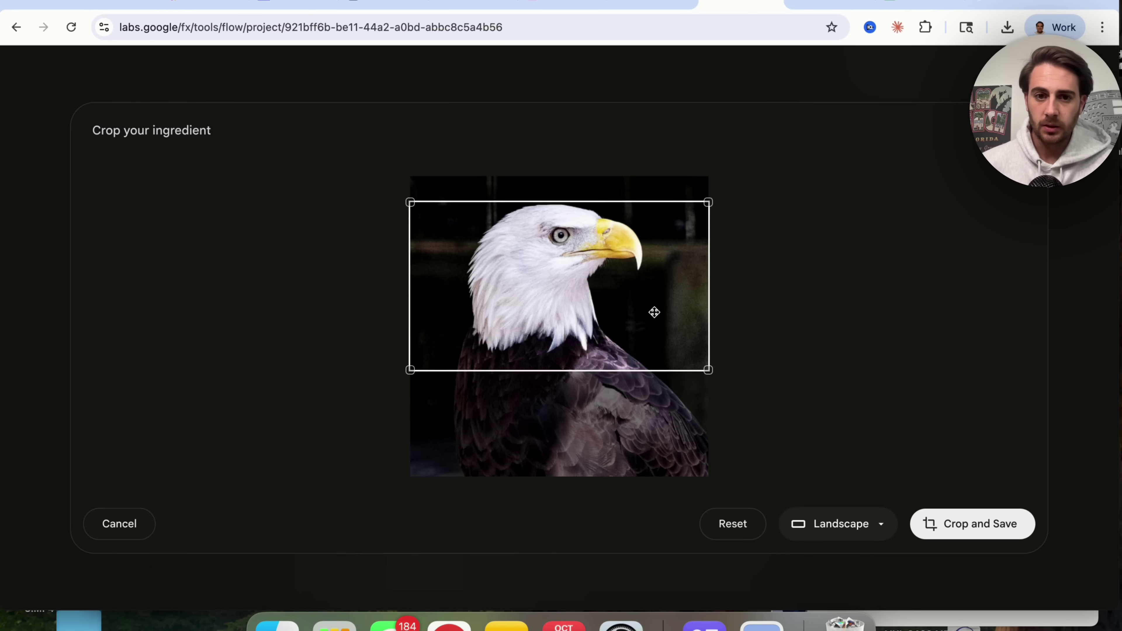
{"action": "left_click", "coordinate": [984, 530]}
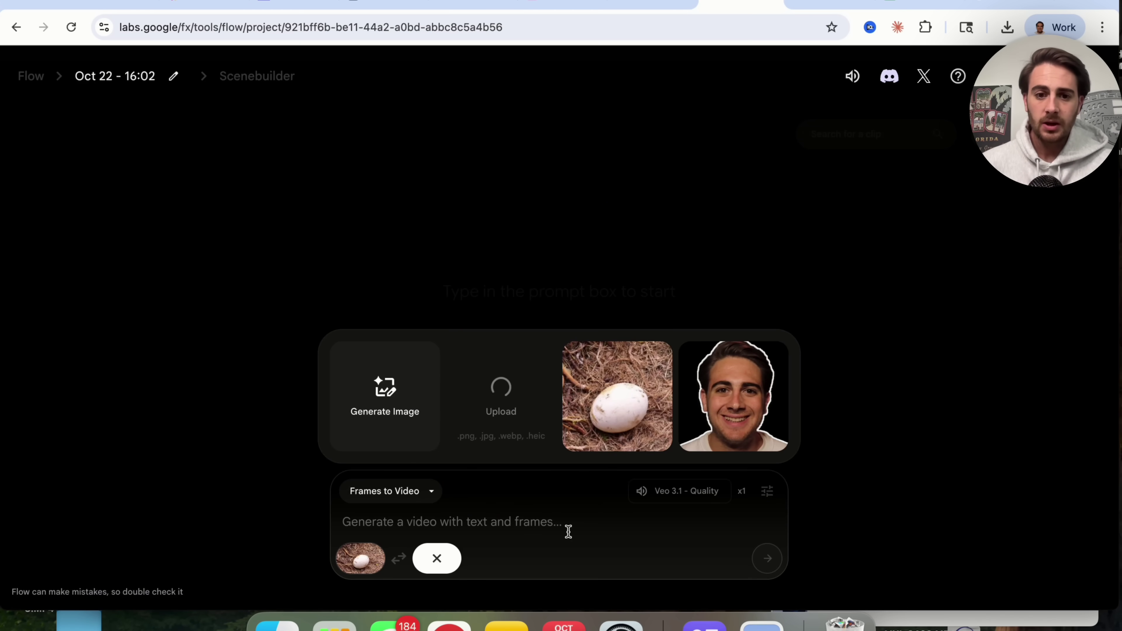
{"action": "left_click", "coordinate": [415, 508]}
Generate the Frames to Video clip with the prompt 'Turn this egg into an eagle'
{"action": "type", "text": "Tr"}
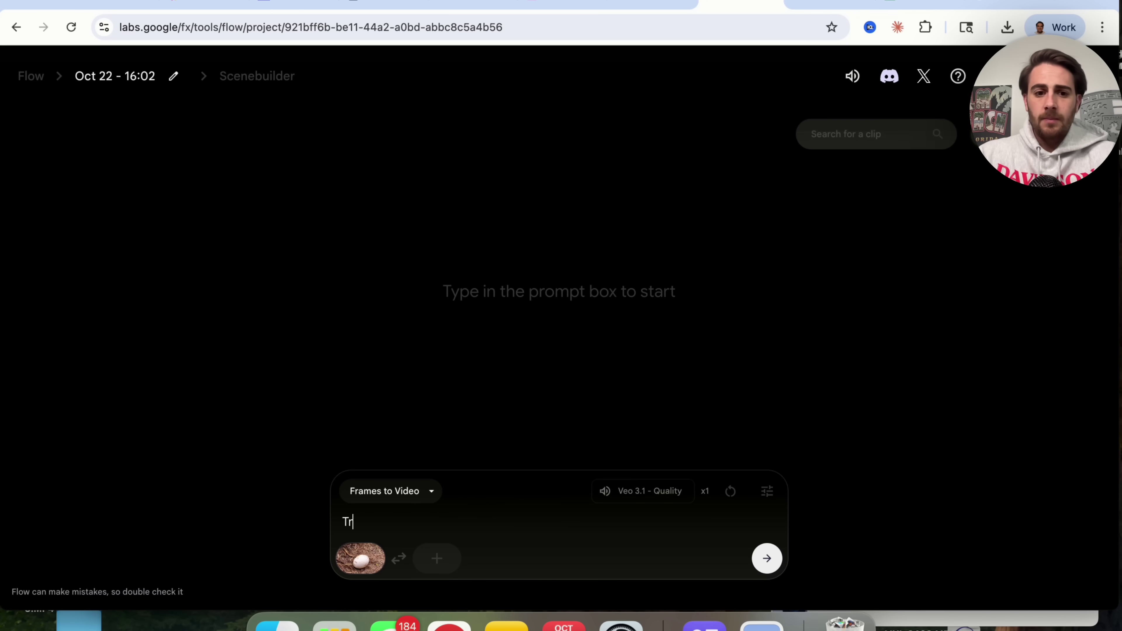
{"action": "type", "text": "rn this egg into an eagle"}
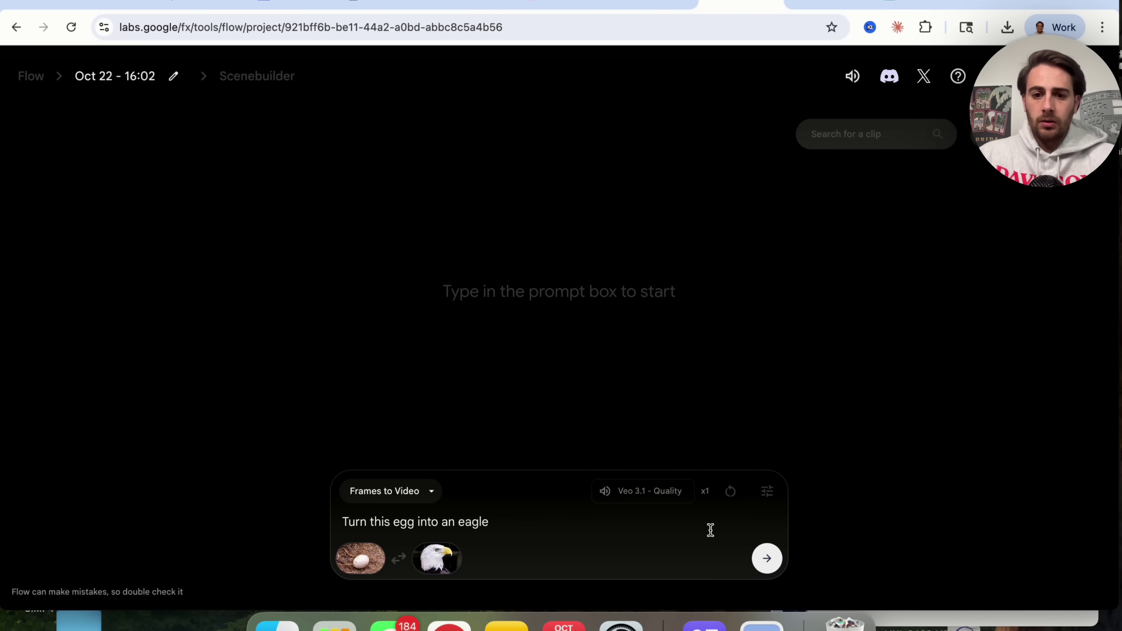
{"action": "left_click", "coordinate": [769, 558]}
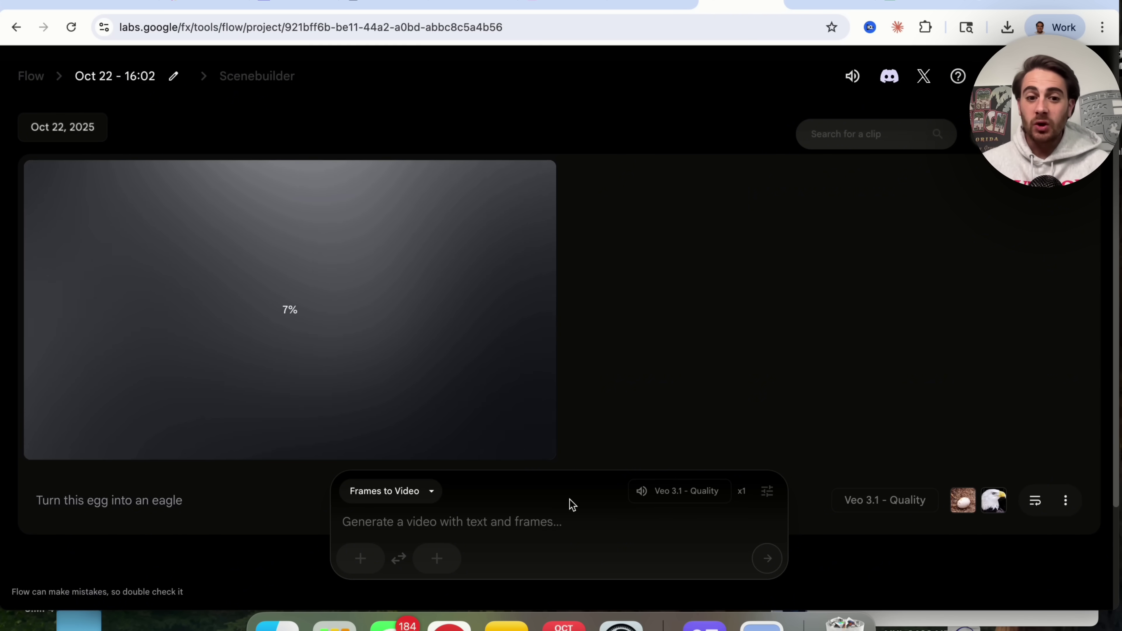
{"action": "left_click", "coordinate": [767, 491]}
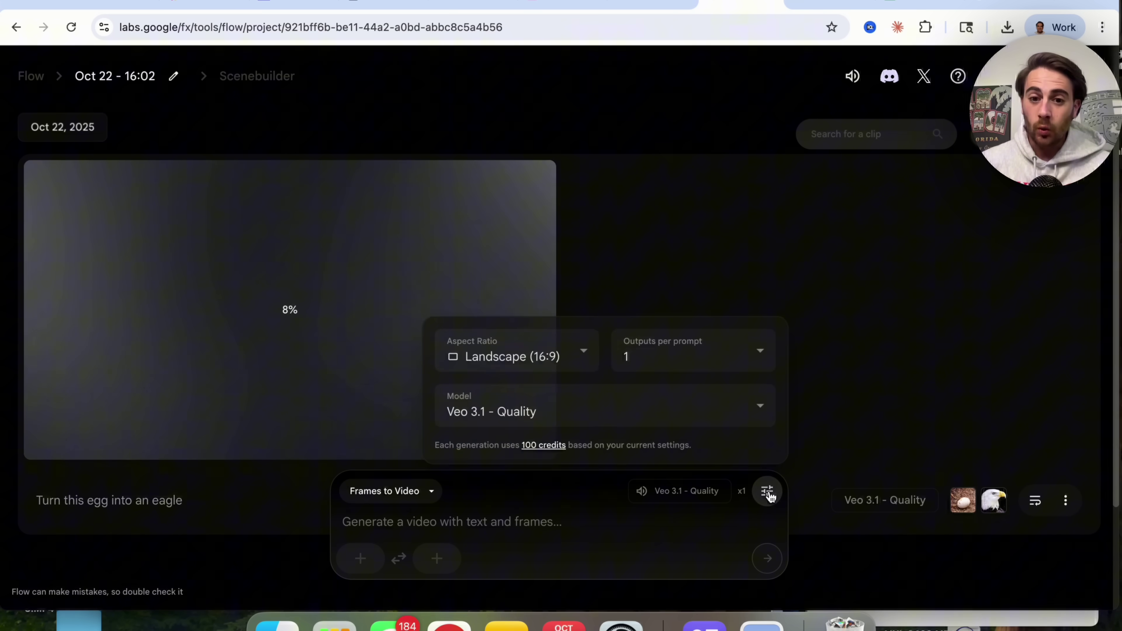
{"action": "left_click", "coordinate": [734, 536]}
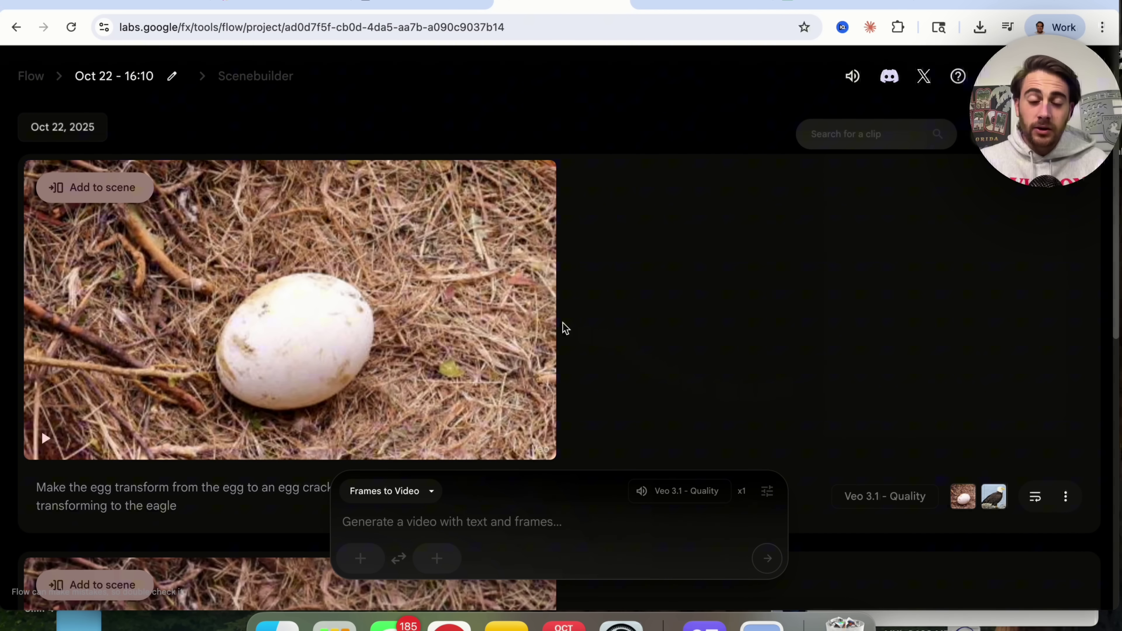
{"action": "mouse_move", "coordinate": [484, 186]}
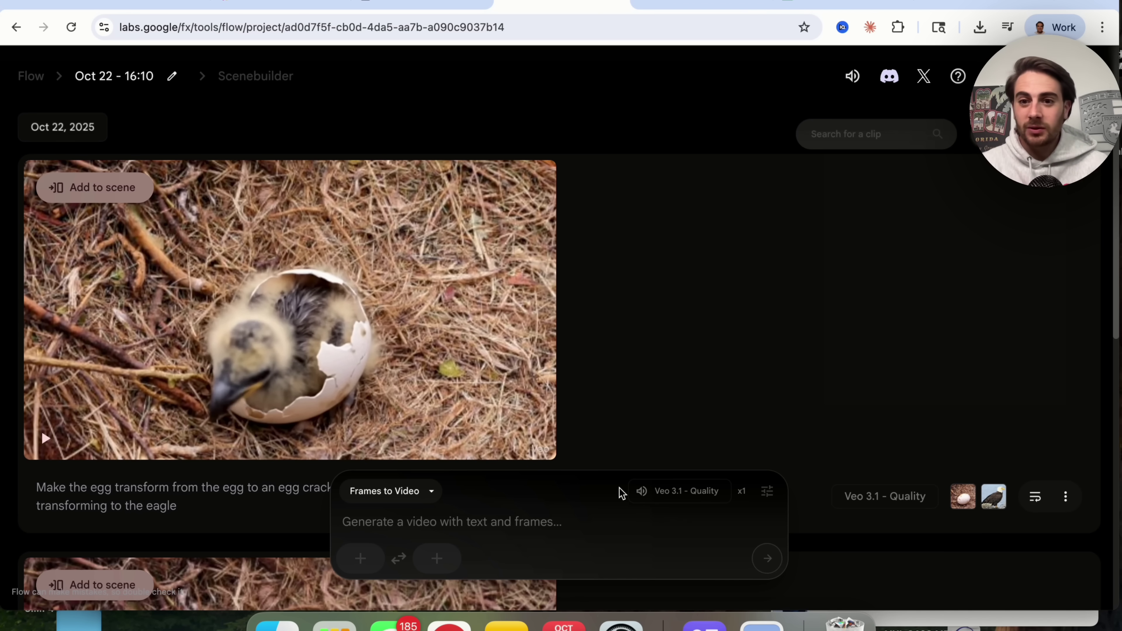
{"action": "mouse_move", "coordinate": [386, 361]}
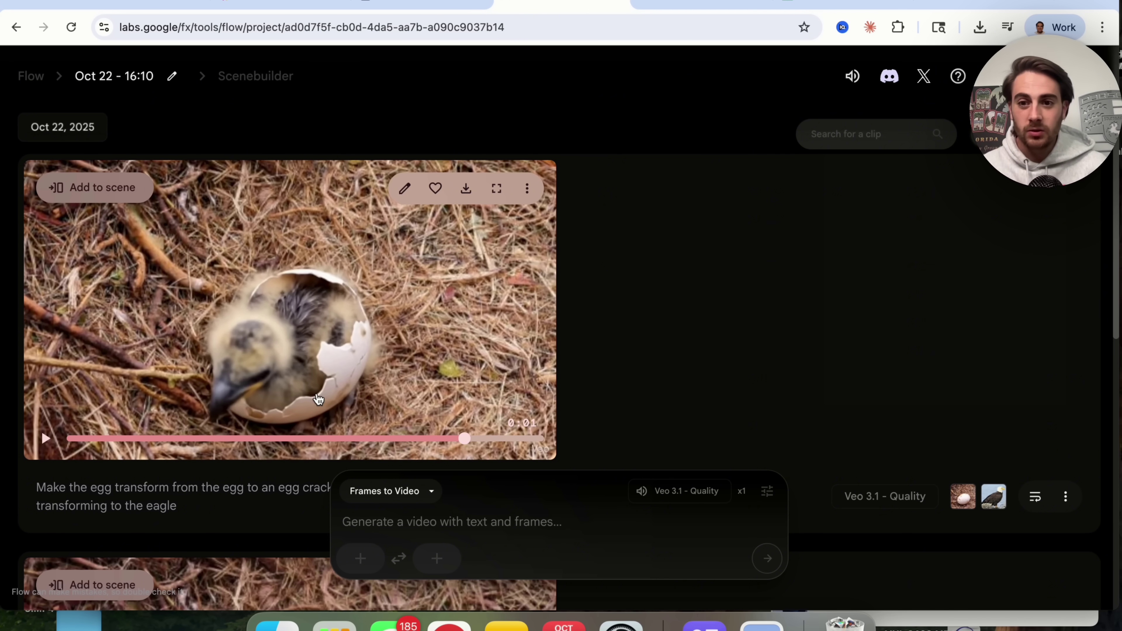
Add the egg-hatching clip to the Scenebuilder timeline
{"action": "left_click", "coordinate": [95, 188]}
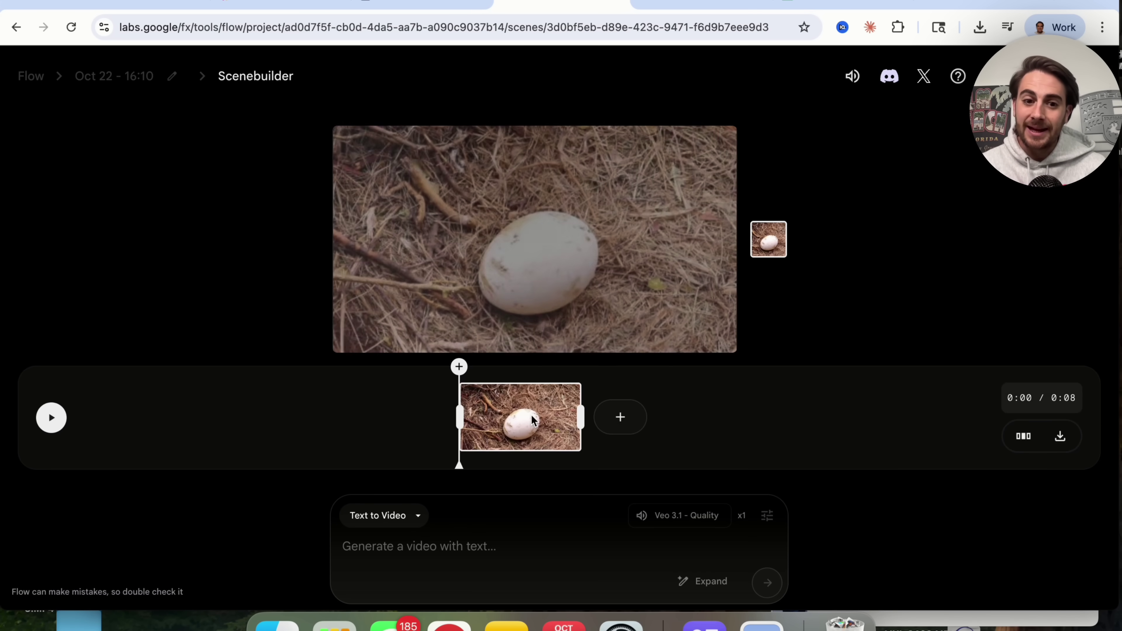
{"action": "left_click", "coordinate": [418, 515]}
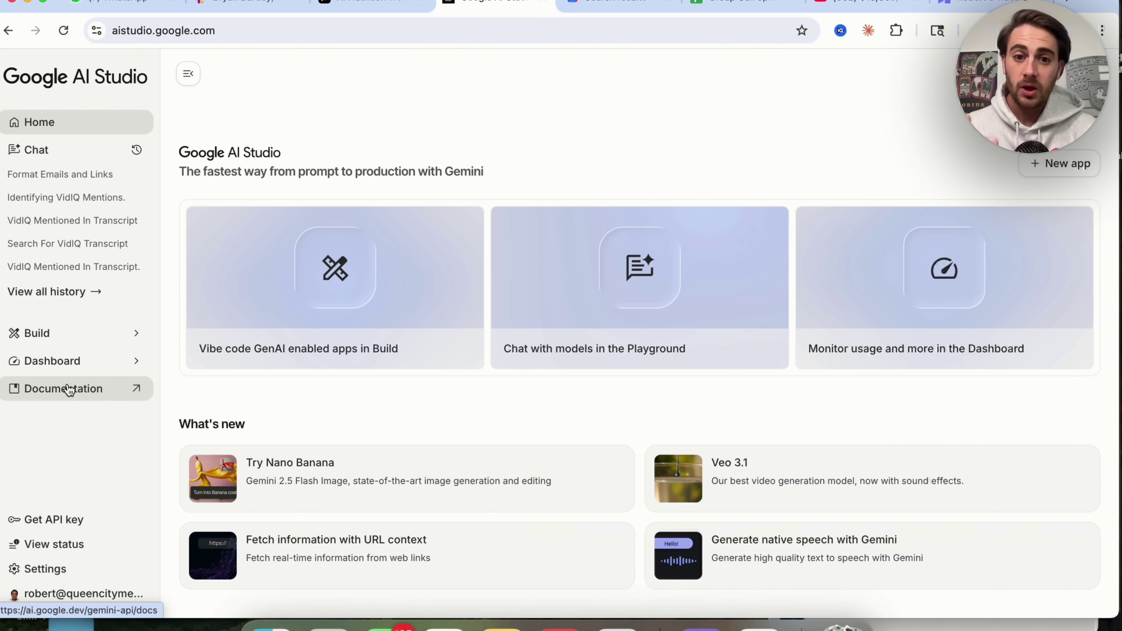
Go to the Build page from the AI Studio left sidebar
{"action": "left_click", "coordinate": [326, 306]}
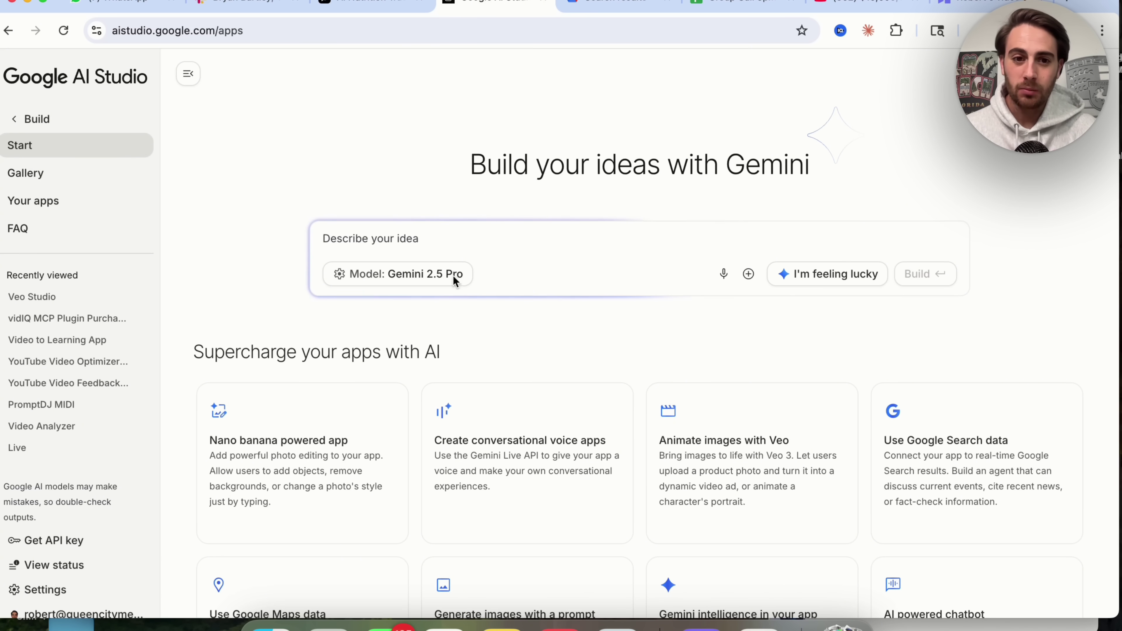
{"action": "left_click", "coordinate": [406, 274]}
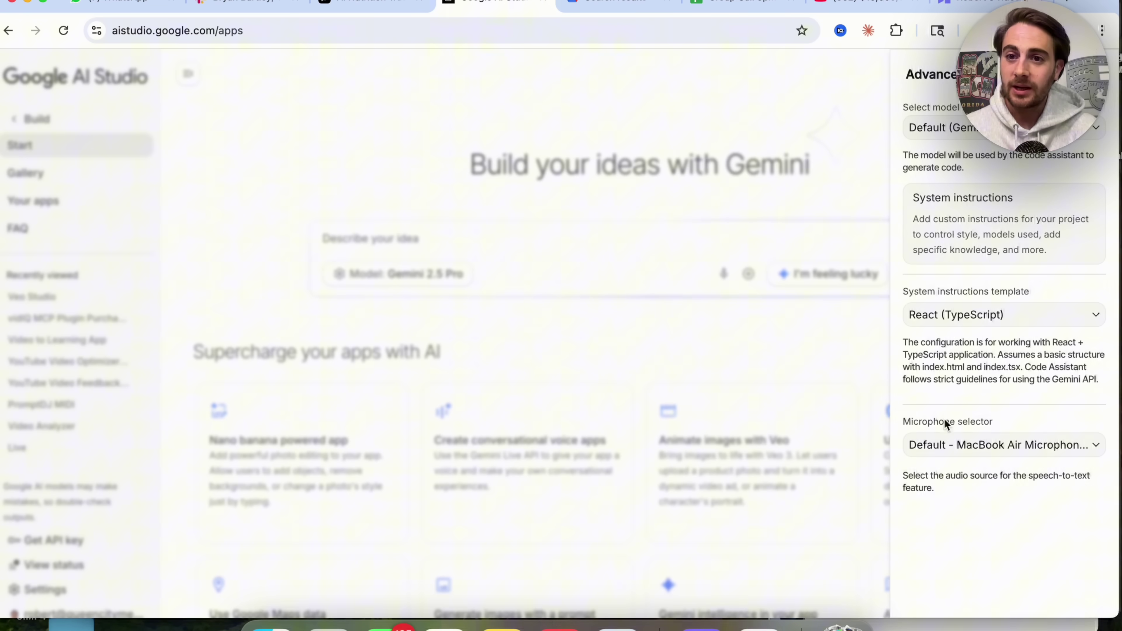
{"action": "left_click", "coordinate": [998, 128]}
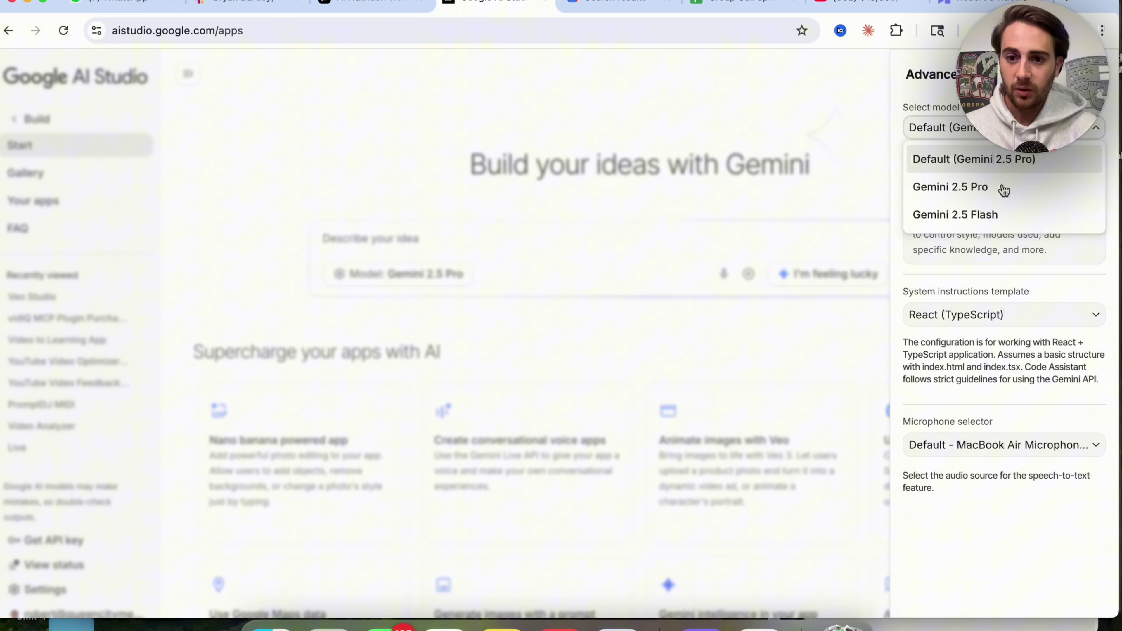
{"action": "left_click", "coordinate": [918, 292]}
{"action": "left_click", "coordinate": [932, 316]}
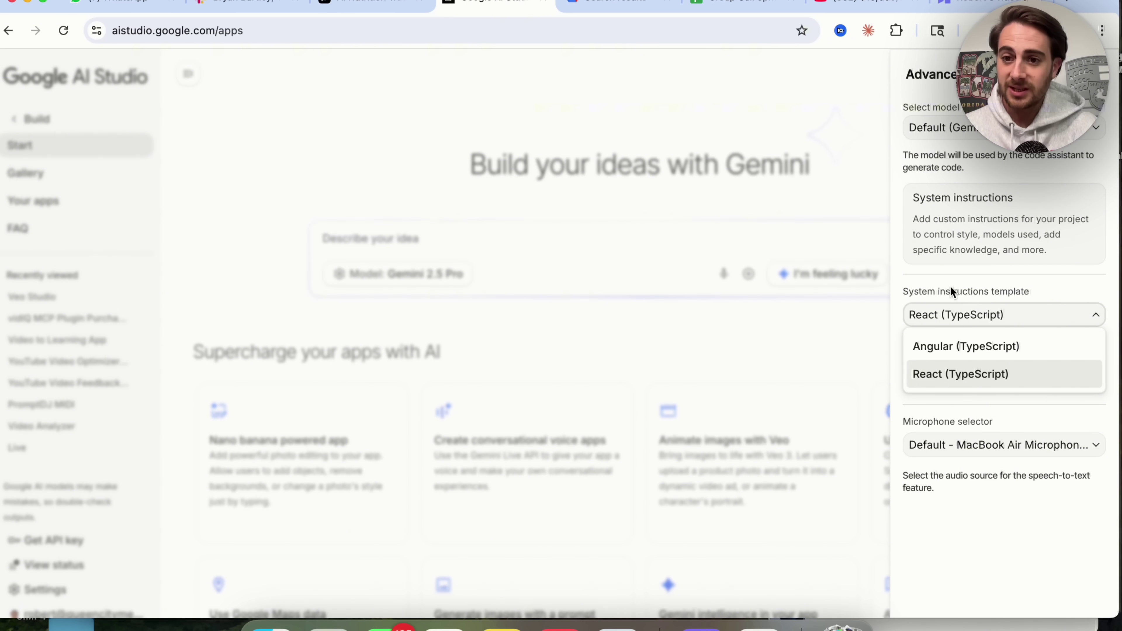
{"action": "left_click", "coordinate": [981, 223]}
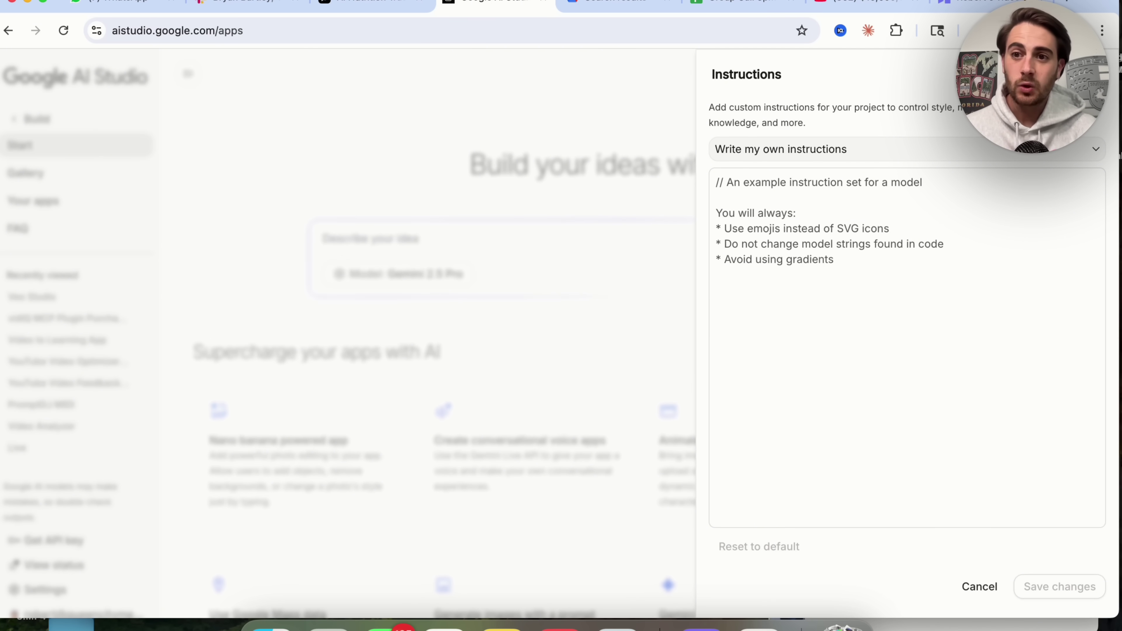
{"action": "key", "text": "Escape"}
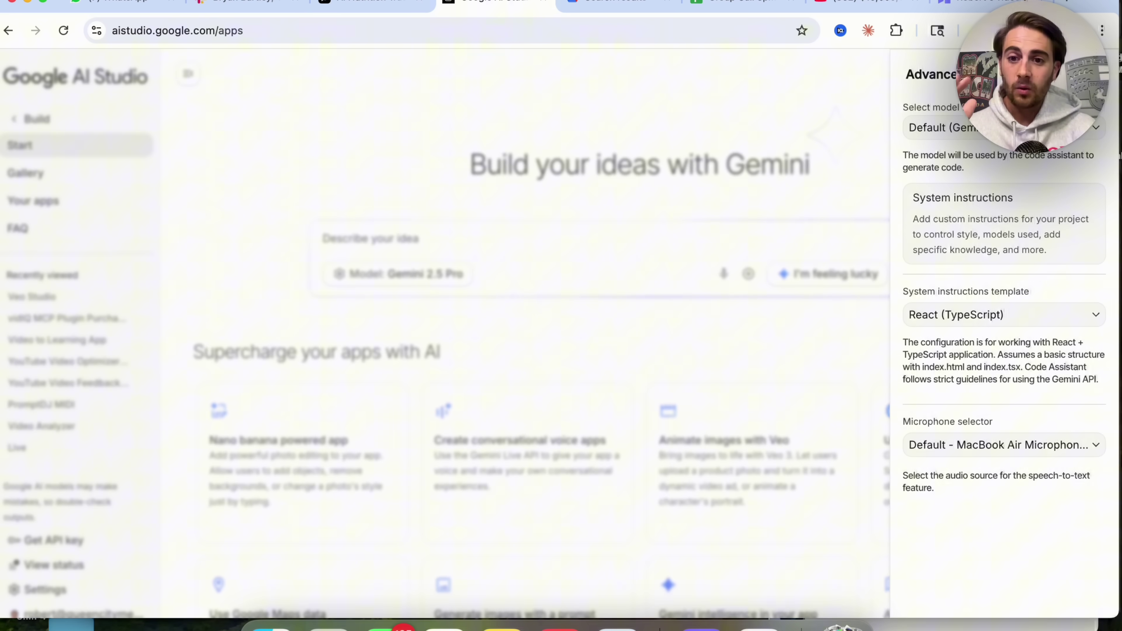
{"action": "left_click", "coordinate": [522, 329]}
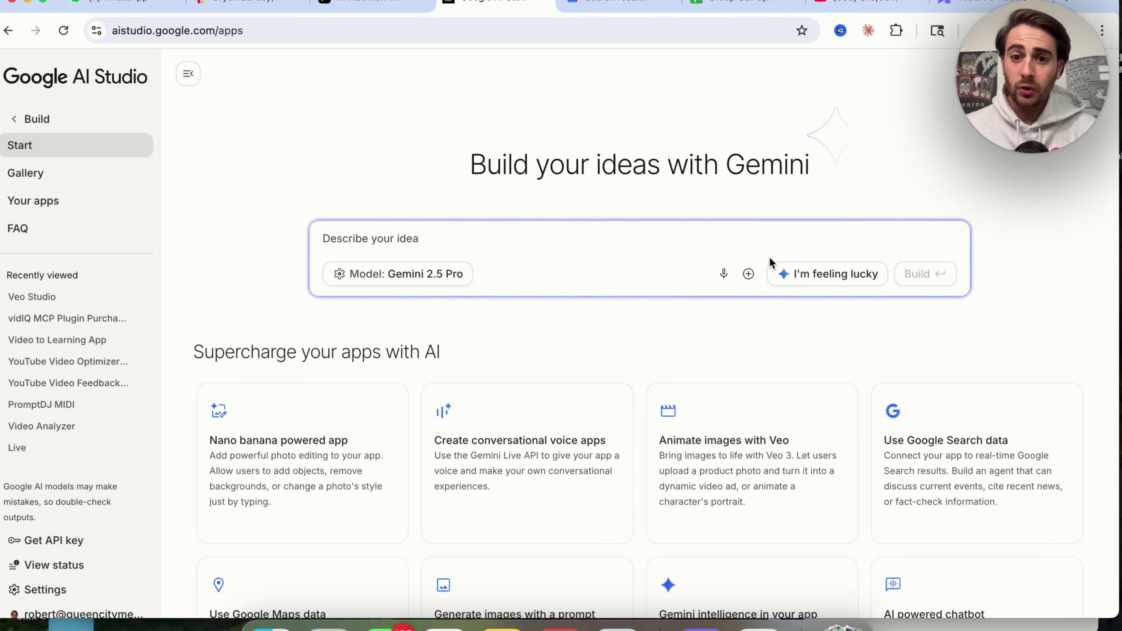
{"action": "left_click", "coordinate": [749, 274]}
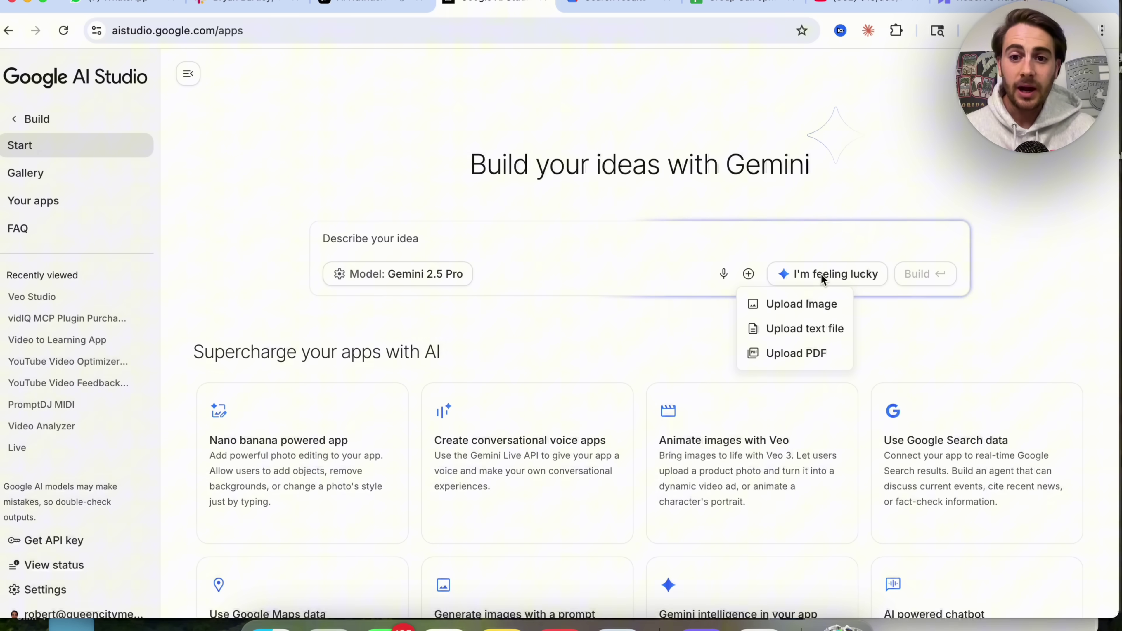
{"action": "left_click", "coordinate": [949, 263]}
{"action": "scroll", "coordinate": [353, 352], "scroll_direction": "down", "scroll_amount": 6}
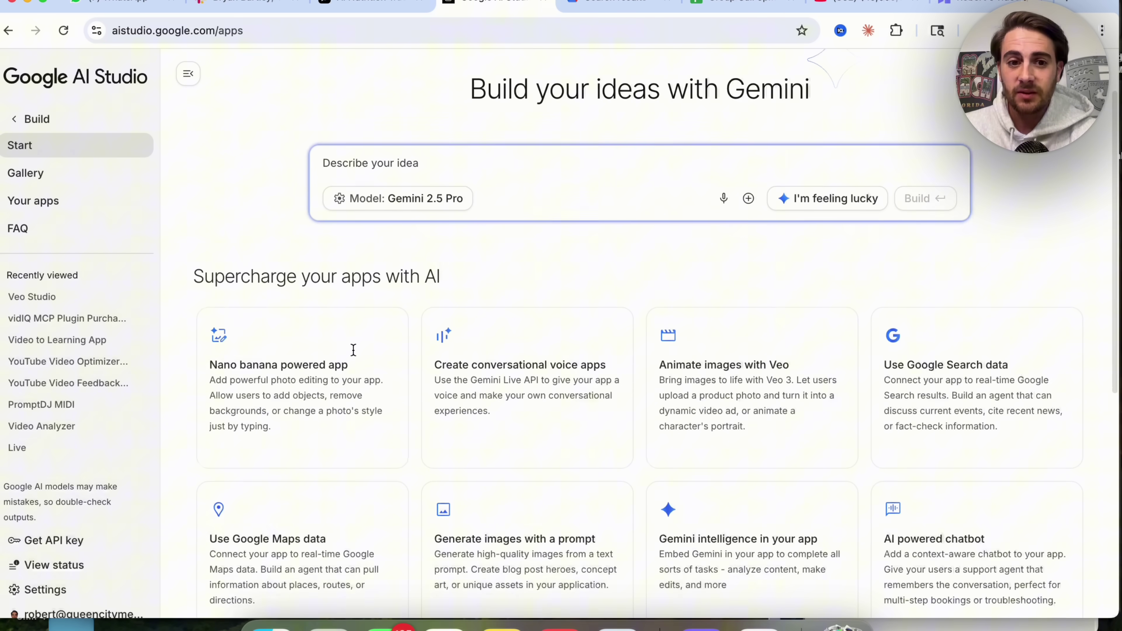
{"action": "scroll", "coordinate": [354, 356], "scroll_direction": "down", "scroll_amount": 3}
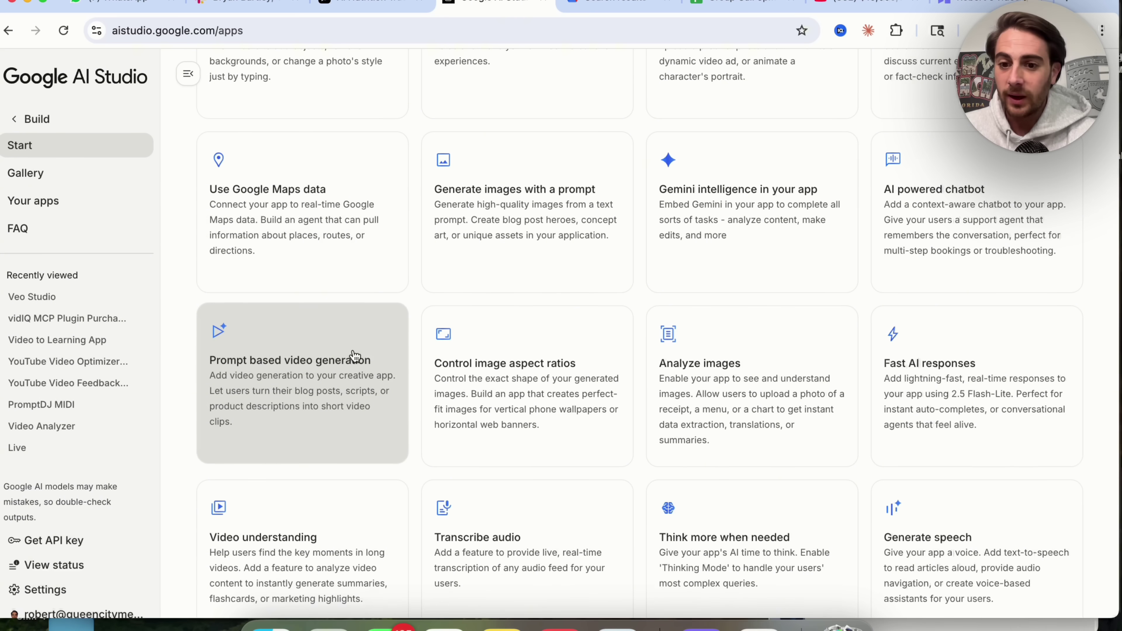
Add Video understanding and describe an app where users upload TikTok or Instagram posts for feedback
{"action": "scroll", "coordinate": [428, 416], "scroll_direction": "down", "scroll_amount": 2}
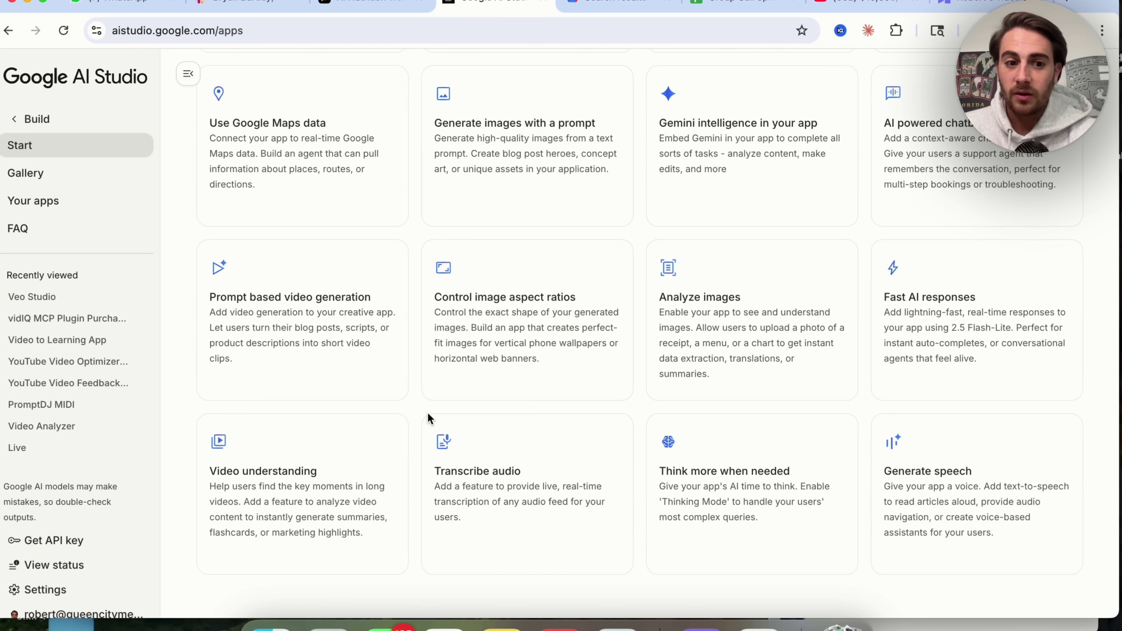
{"action": "left_click", "coordinate": [256, 521]}
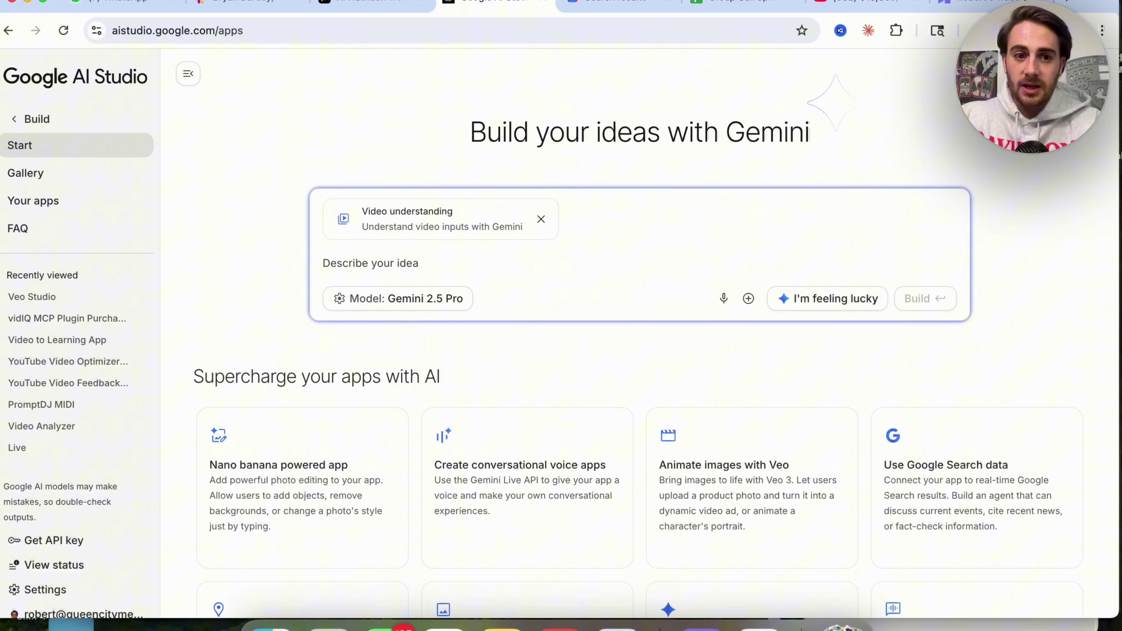
{"action": "type", "text": "I want to create an"}
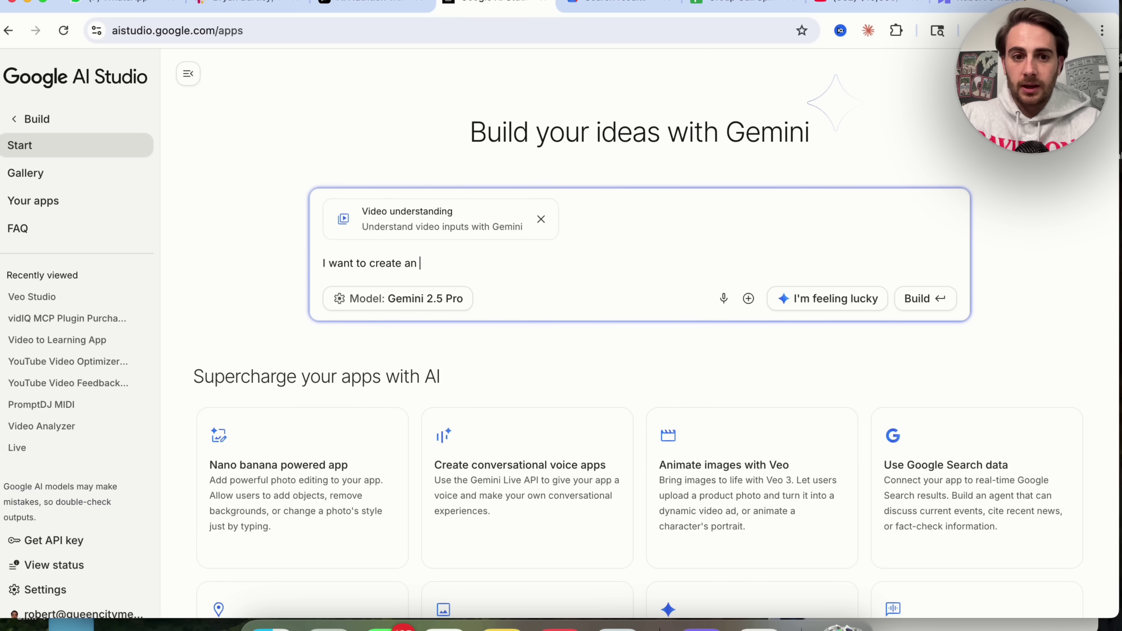
{"action": "type", "text": " app where users can upload their TikT"}
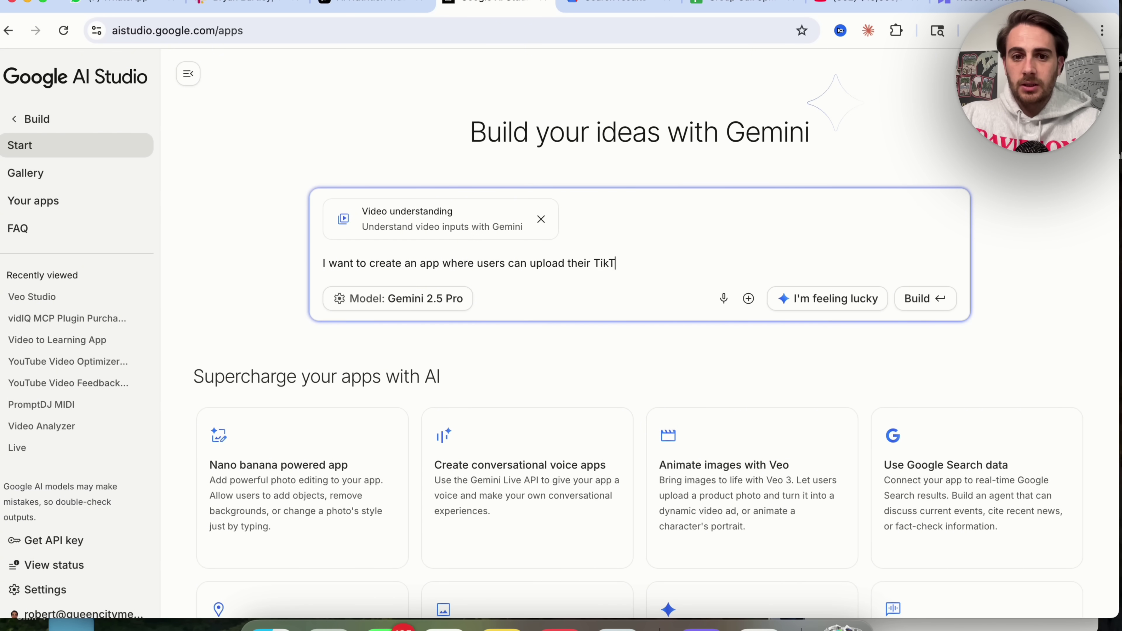
{"action": "type", "text": "ok or Instagram psot an"}
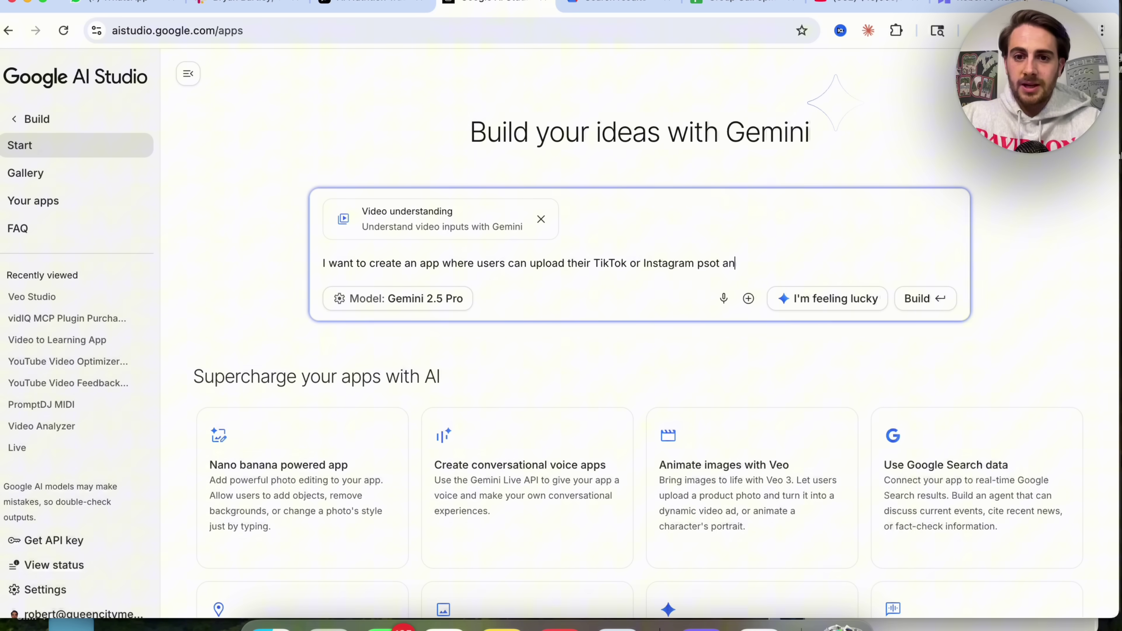
{"action": "type", "text": "d get feedback o"}
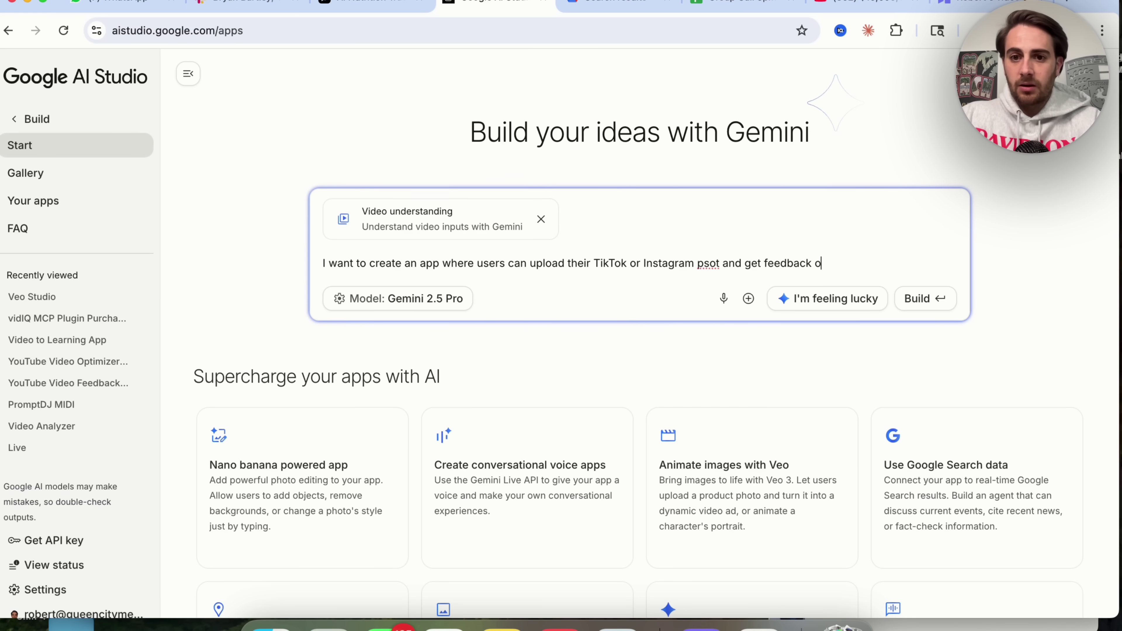
{"action": "type", "text": "n how to improve their conent. The"}
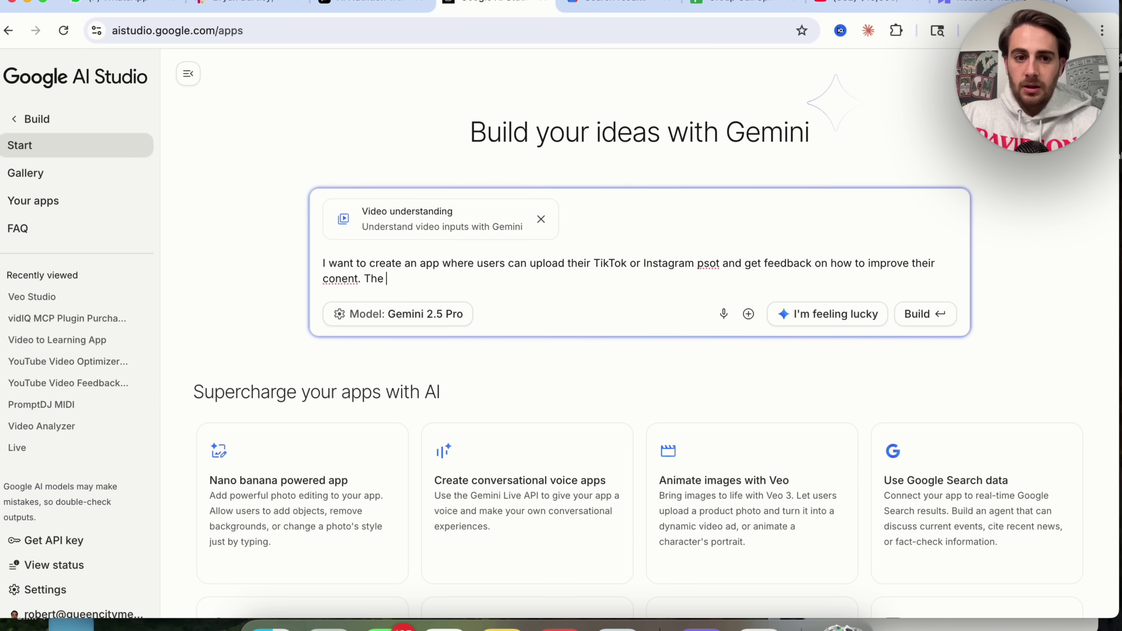
{"action": "type", "text": " feedback should be focused on editing"}
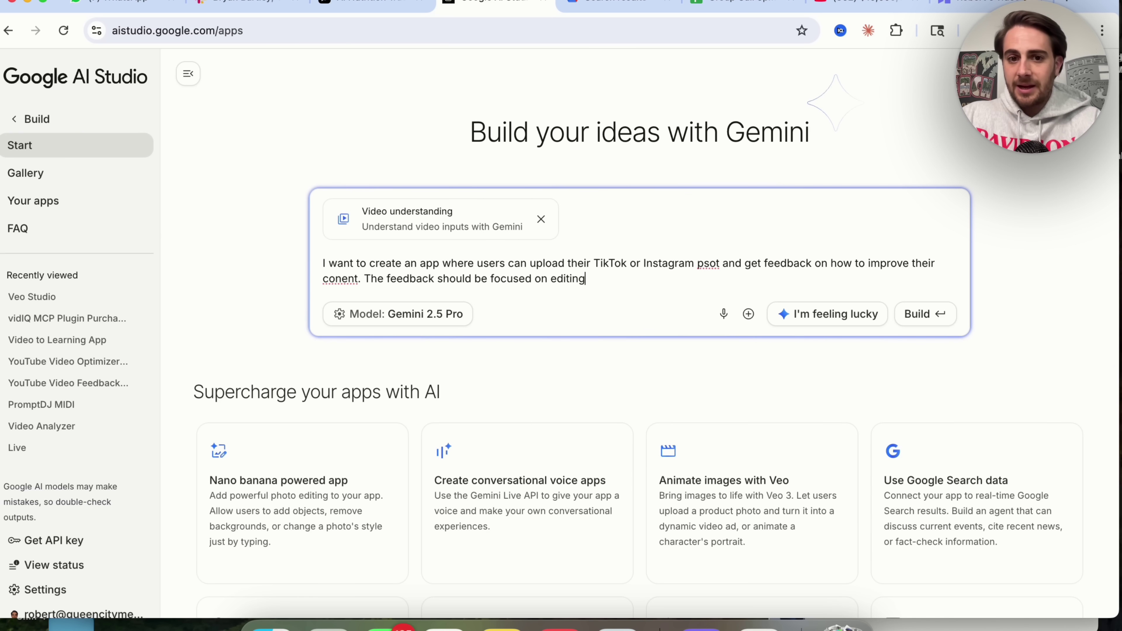
{"action": "type", "text": ", pacing and audience retetntion."}
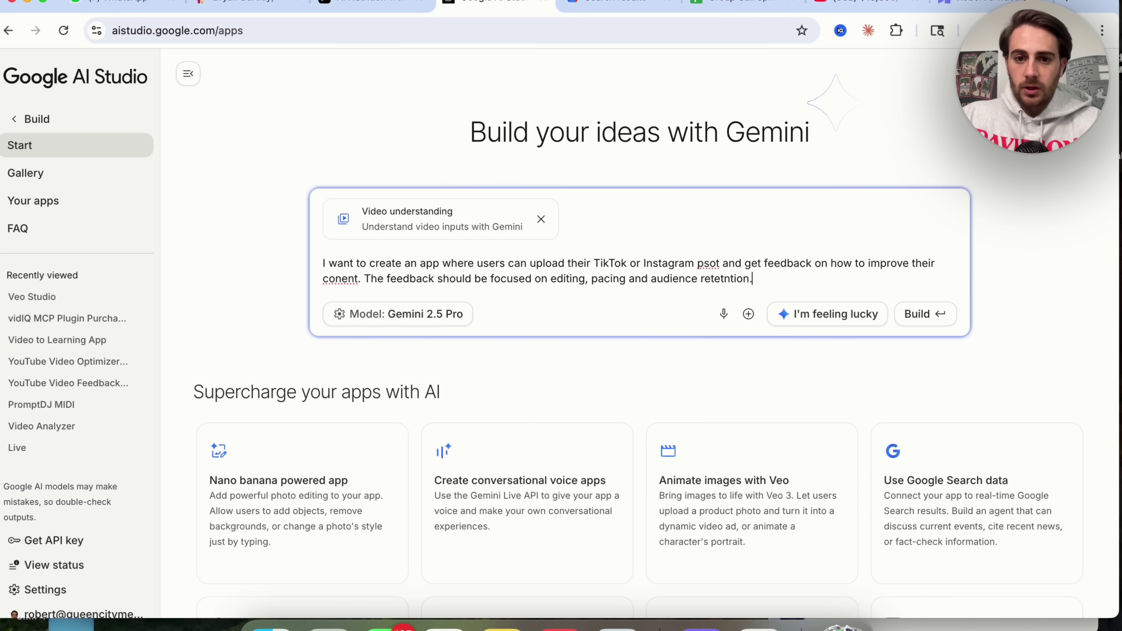
Fix the description's typos: retention, 'psot' to 'post', 'conent' to 'content'
{"action": "right_click", "coordinate": [726, 278]}
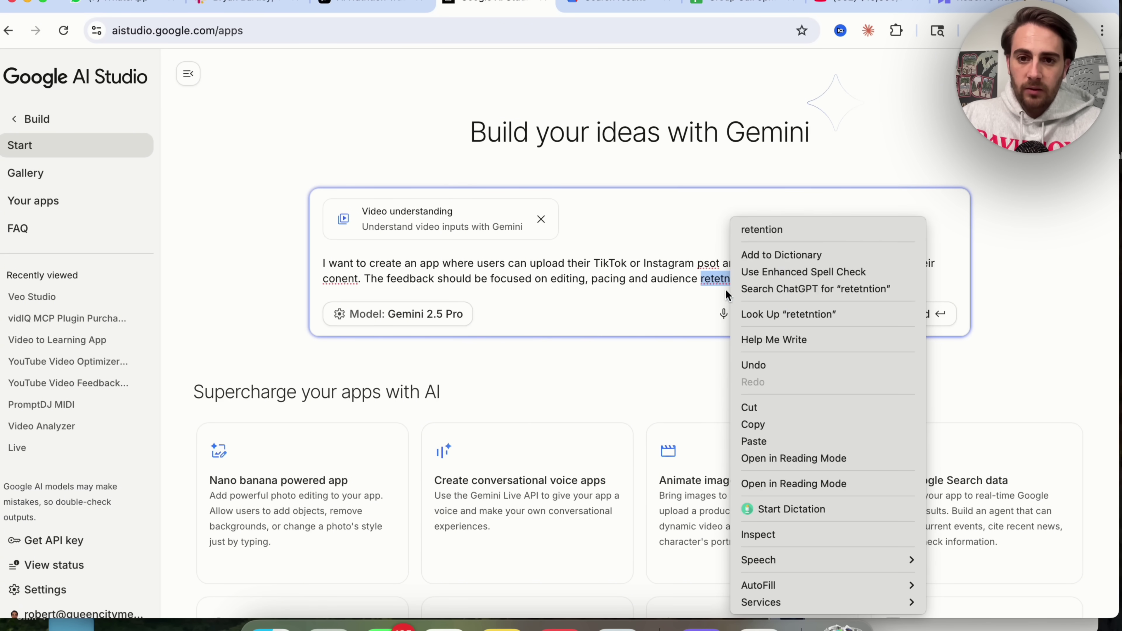
{"action": "left_click", "coordinate": [757, 232]}
{"action": "right_click", "coordinate": [708, 264]}
{"action": "left_click", "coordinate": [688, 271]}
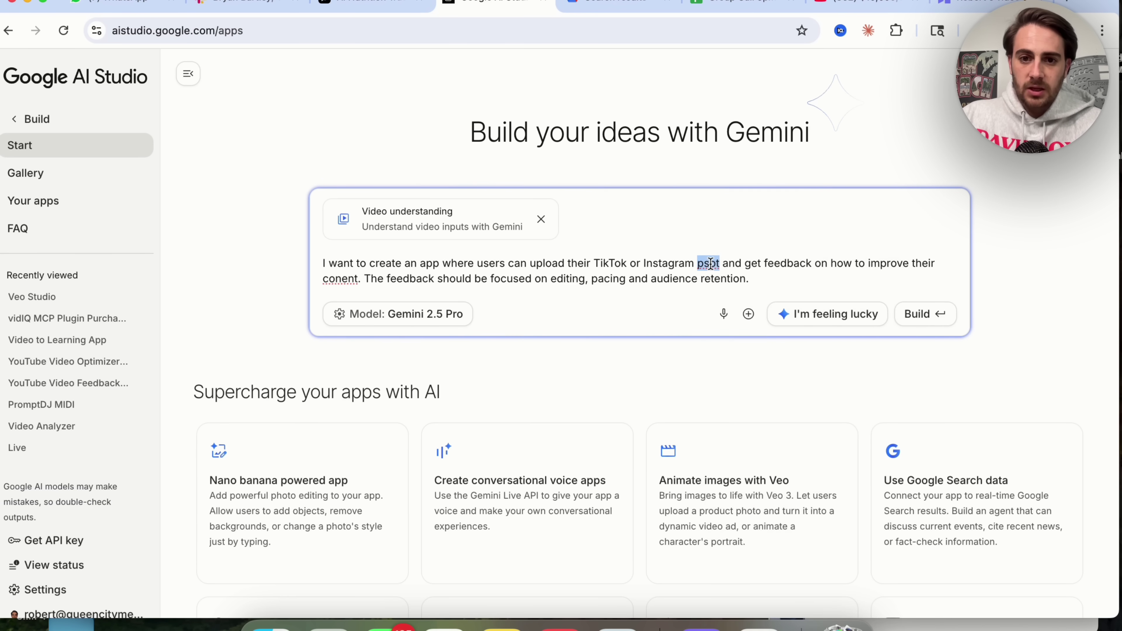
{"action": "type", "text": "post"}
{"action": "double_click", "coordinate": [354, 277]}
{"action": "type", "text": "content"}
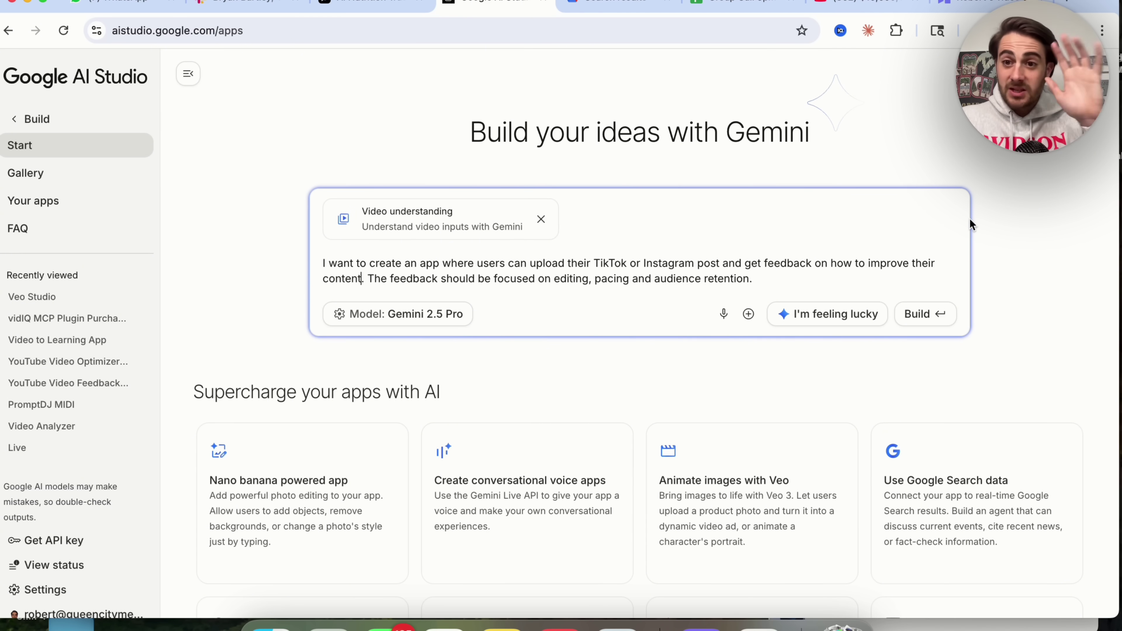
Build the app from the TikTok/Instagram feedback description and let the code assistant generate it
{"action": "left_click", "coordinate": [926, 312]}
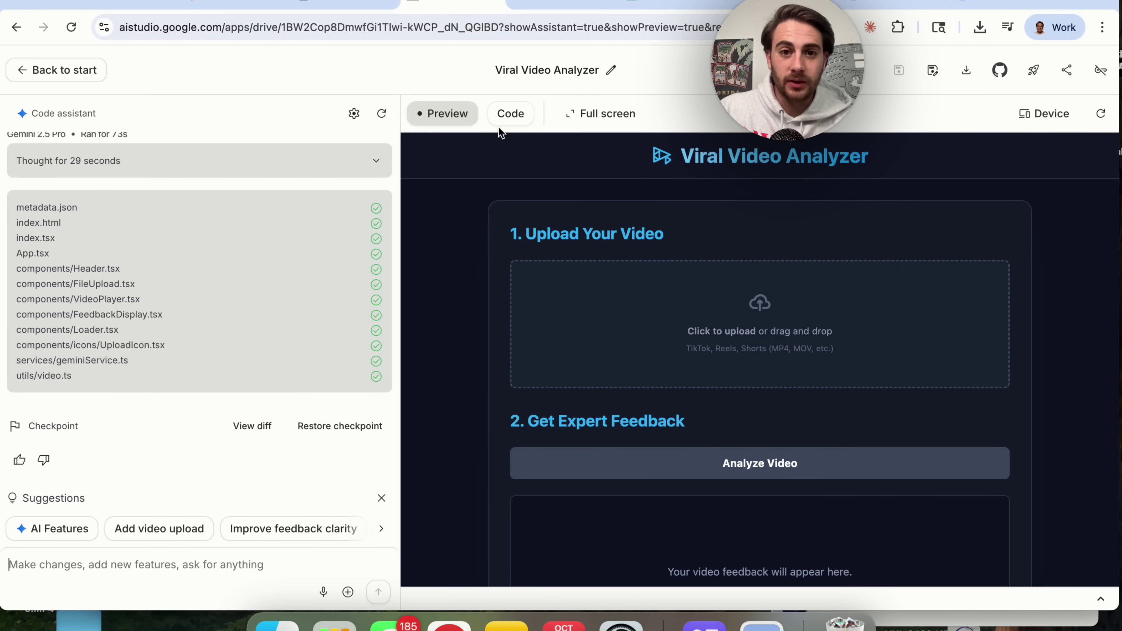
Upload New NotebookLM Video.mov from Downloads into the full-screen preview and start Analyze Video
{"action": "left_click", "coordinate": [584, 114]}
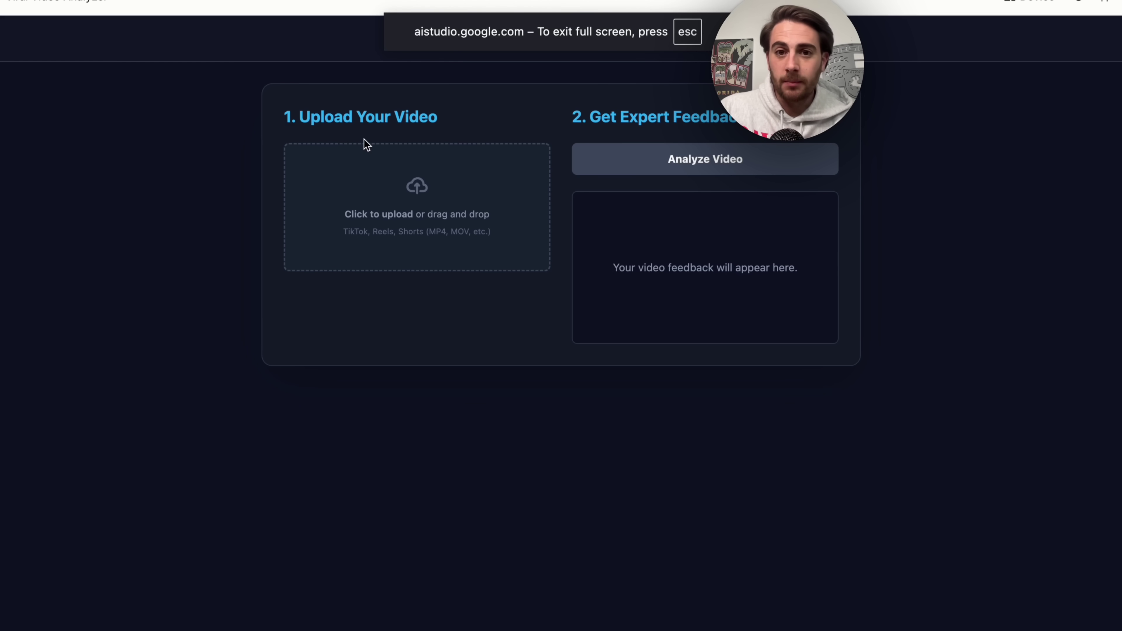
{"action": "left_click", "coordinate": [415, 212]}
{"action": "left_click", "coordinate": [305, 223]}
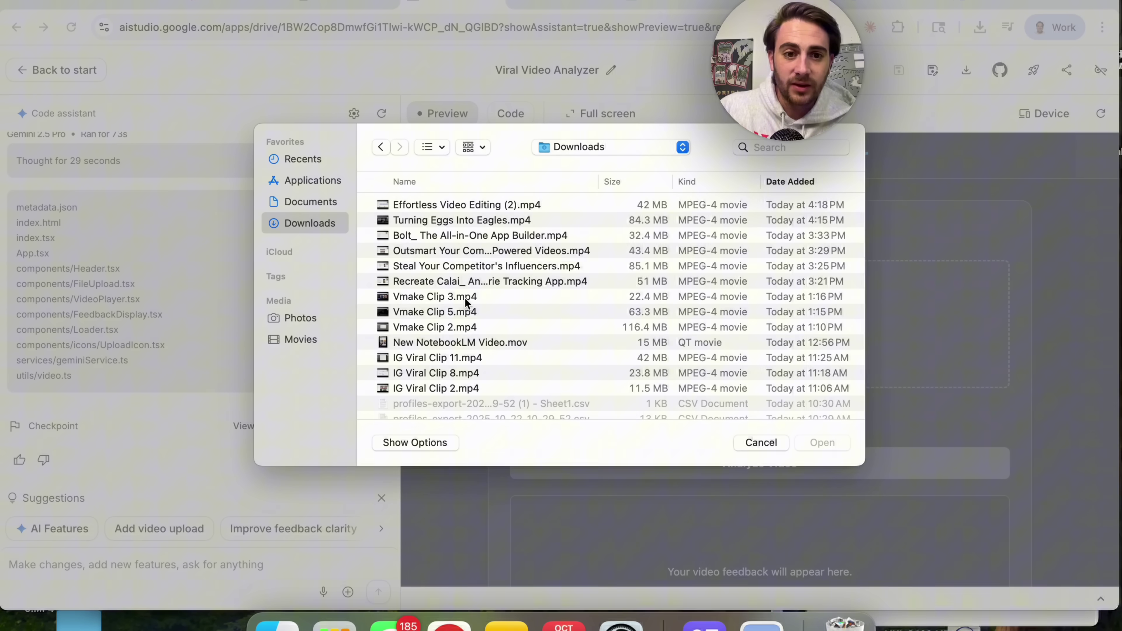
{"action": "scroll", "coordinate": [465, 302], "scroll_direction": "down", "scroll_amount": 1}
{"action": "double_click", "coordinate": [467, 329]}
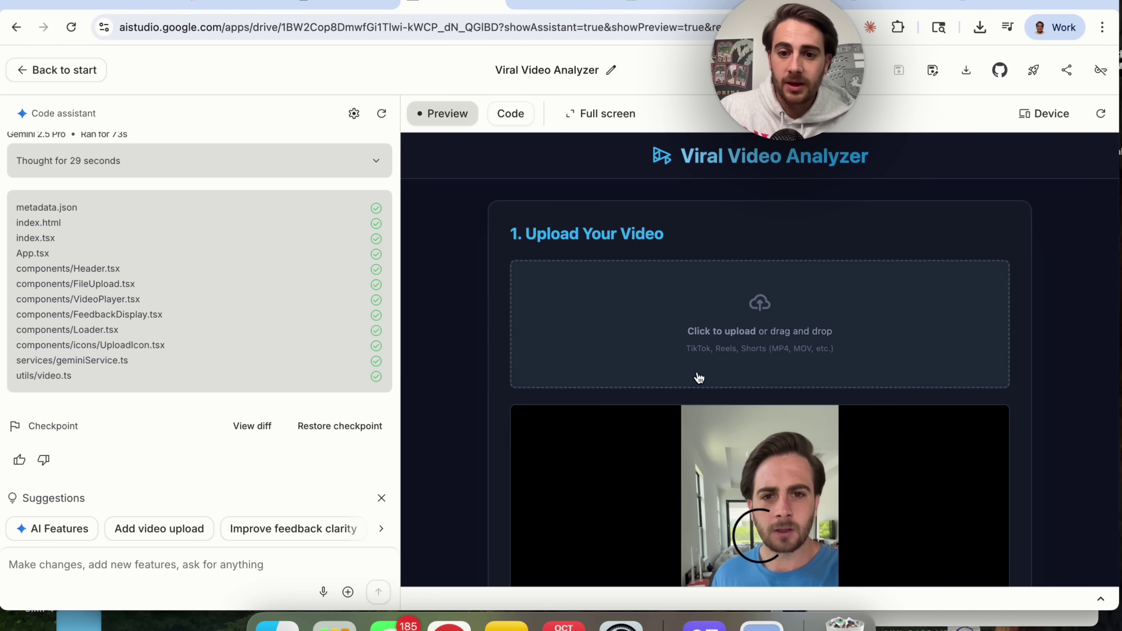
{"action": "scroll", "coordinate": [699, 379], "scroll_direction": "down", "scroll_amount": 2}
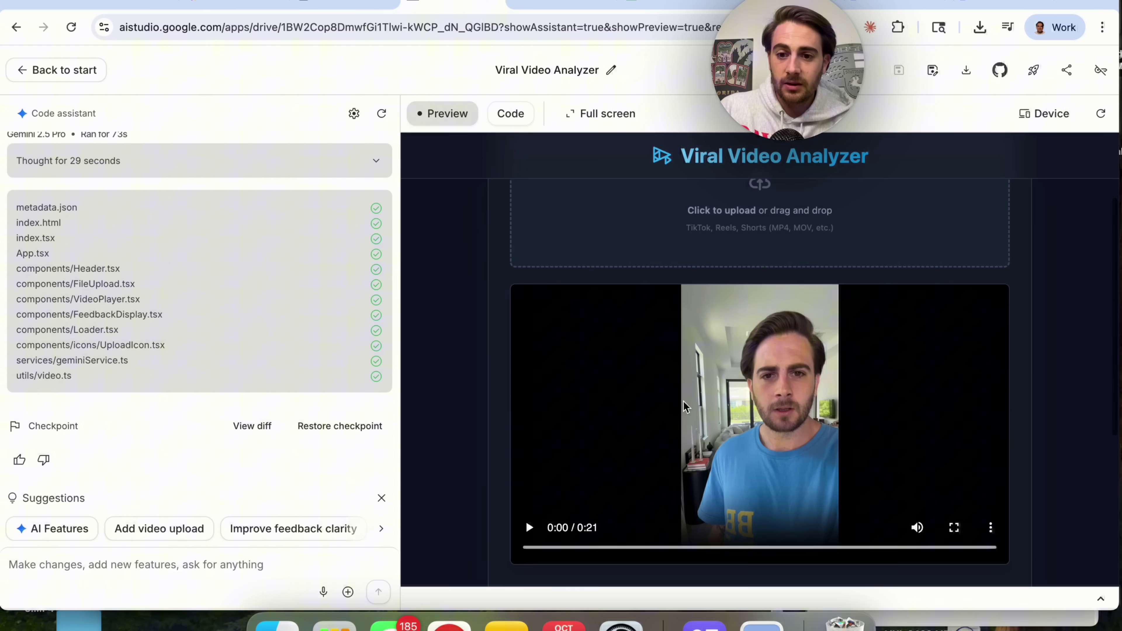
{"action": "scroll", "coordinate": [700, 384], "scroll_direction": "down", "scroll_amount": 5}
{"action": "left_click", "coordinate": [700, 451]}
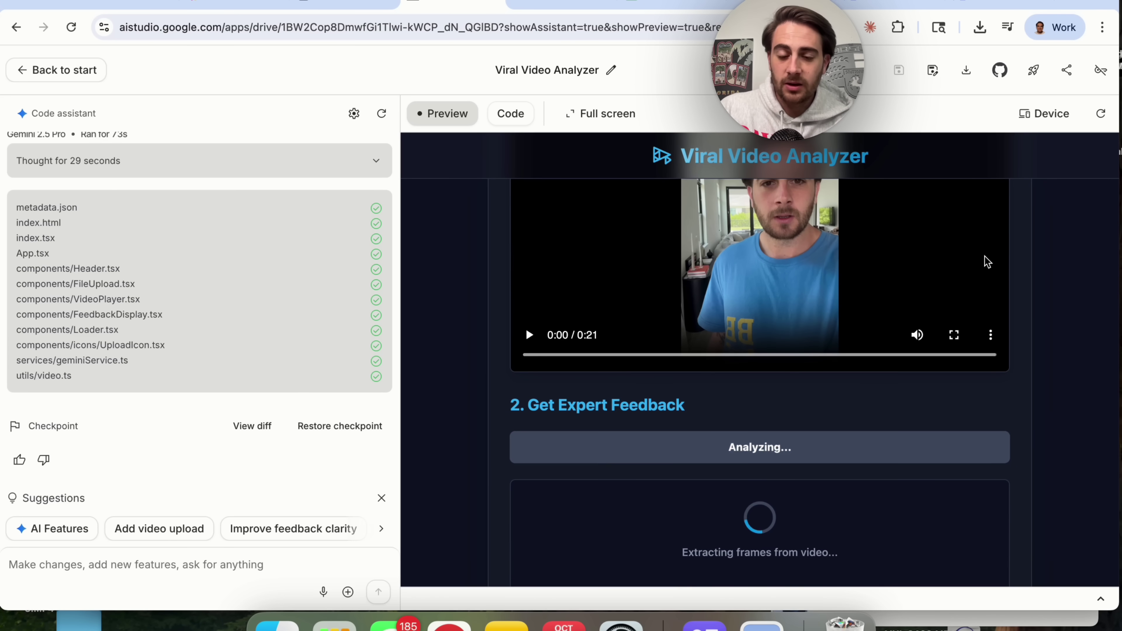
Scroll the Code assistant panel and its suggestion chips while the analysis finishes
{"action": "scroll", "coordinate": [706, 357], "scroll_direction": "down", "scroll_amount": 2}
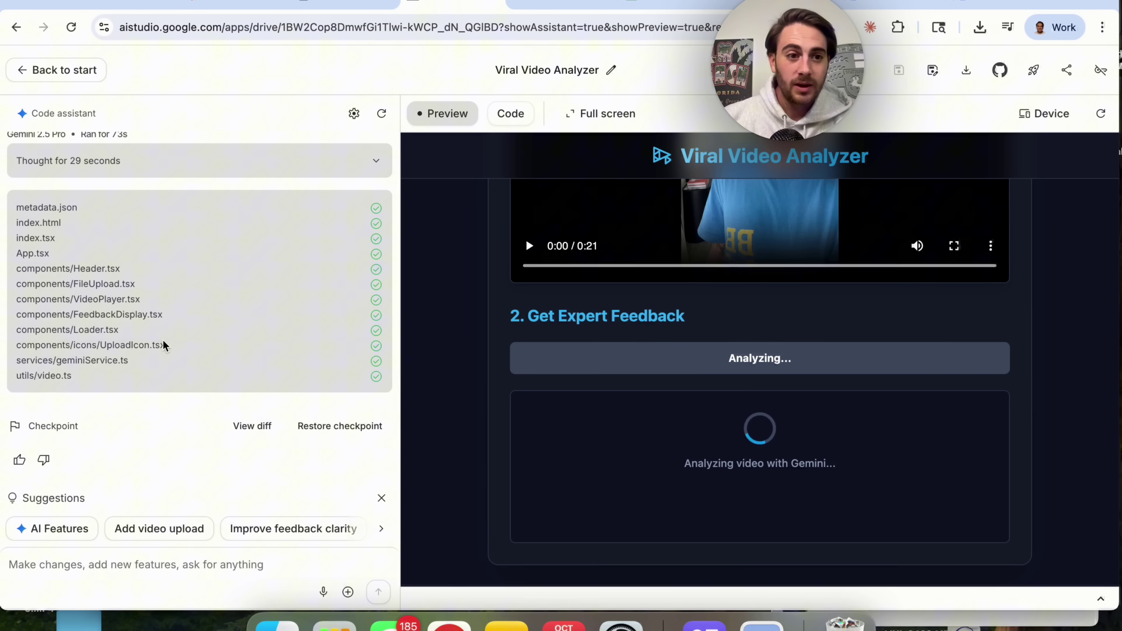
{"action": "scroll", "coordinate": [162, 345], "scroll_direction": "up", "scroll_amount": 3}
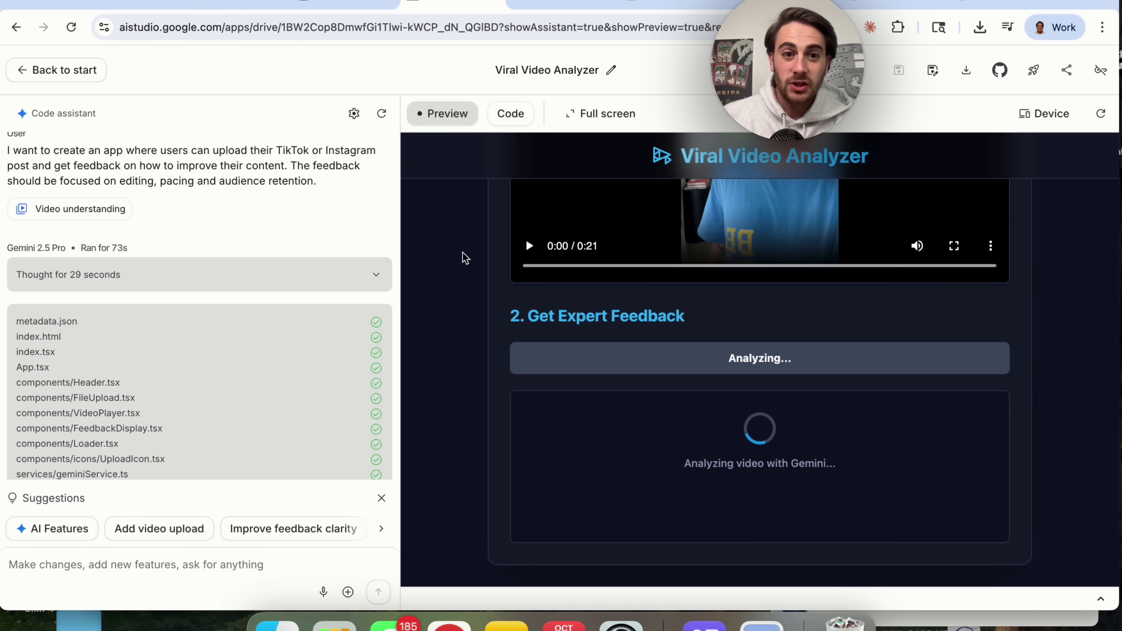
{"action": "scroll", "coordinate": [161, 367], "scroll_direction": "down", "scroll_amount": 1}
{"action": "scroll", "coordinate": [161, 366], "scroll_direction": "down", "scroll_amount": 3}
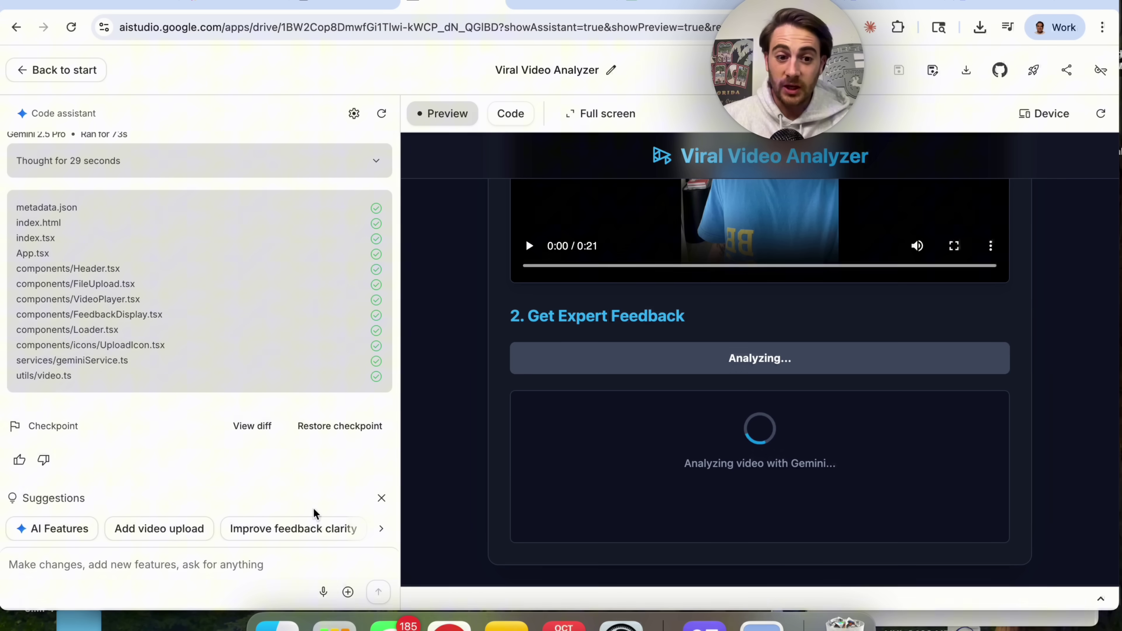
{"action": "scroll", "coordinate": [283, 530], "scroll_direction": "right", "scroll_amount": 2}
{"action": "scroll", "coordinate": [272, 529], "scroll_direction": "left", "scroll_amount": 2}
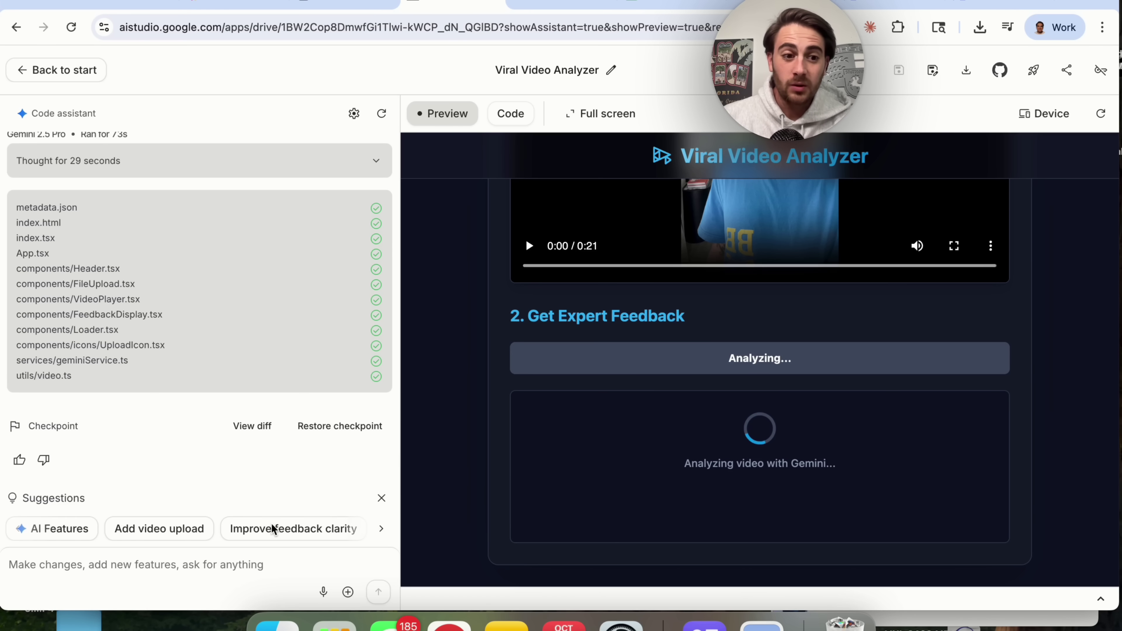
{"action": "scroll", "coordinate": [270, 530], "scroll_direction": "right", "scroll_amount": 5}
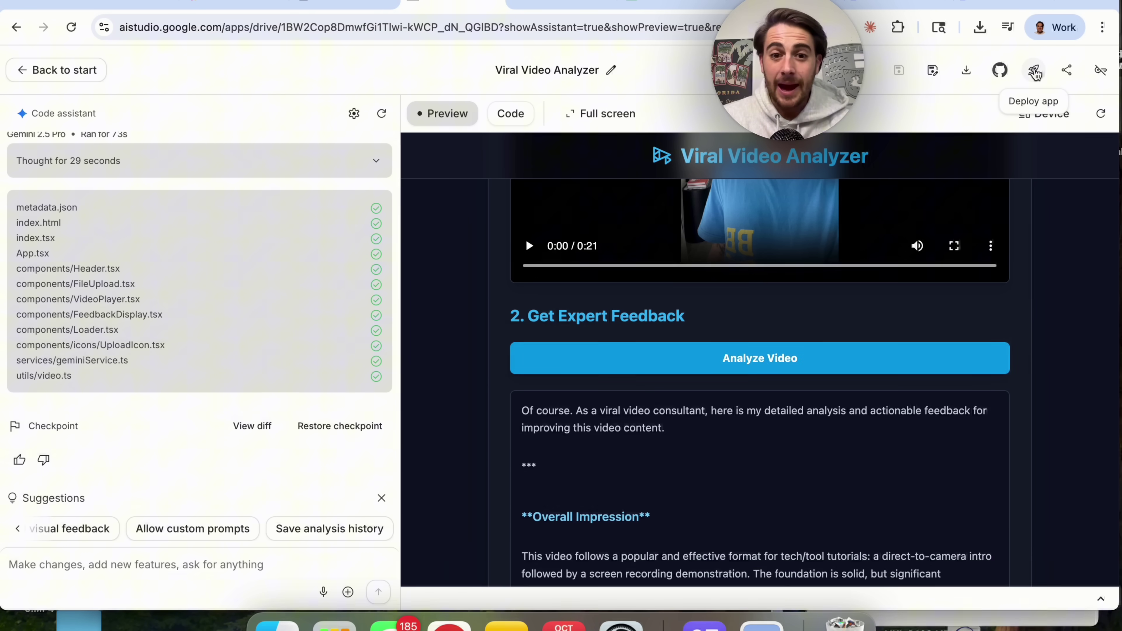
{"action": "scroll", "coordinate": [809, 341], "scroll_direction": "down", "scroll_amount": 1}
{"action": "scroll", "coordinate": [769, 422], "scroll_direction": "down", "scroll_amount": 5}
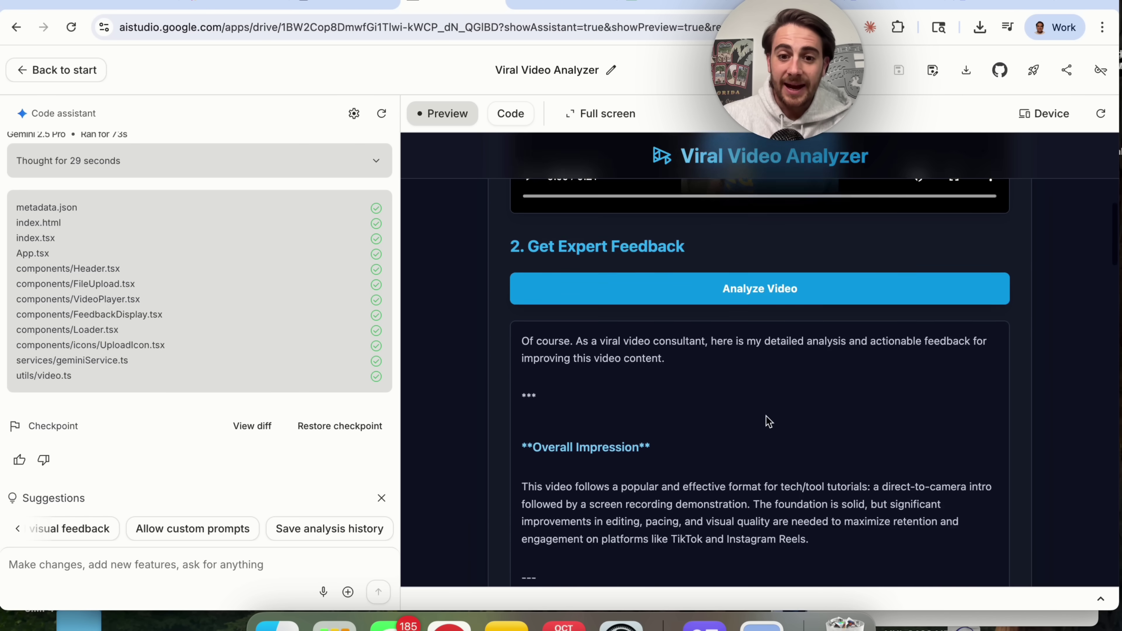
{"action": "scroll", "coordinate": [769, 421], "scroll_direction": "down", "scroll_amount": 8}
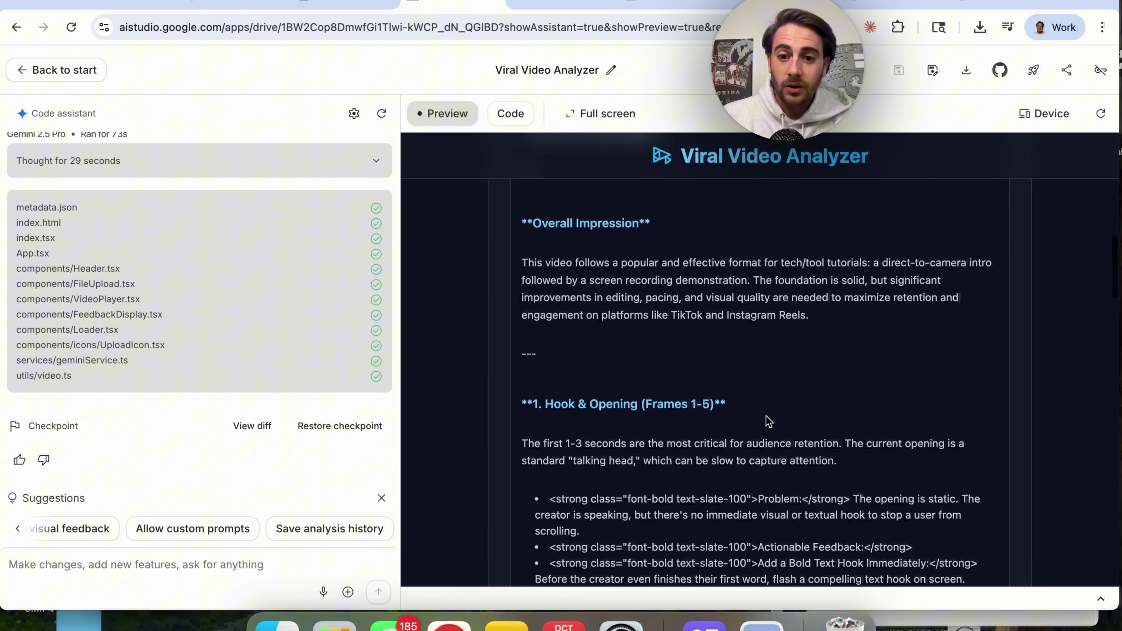
{"action": "scroll", "coordinate": [766, 416], "scroll_direction": "down", "scroll_amount": 2}
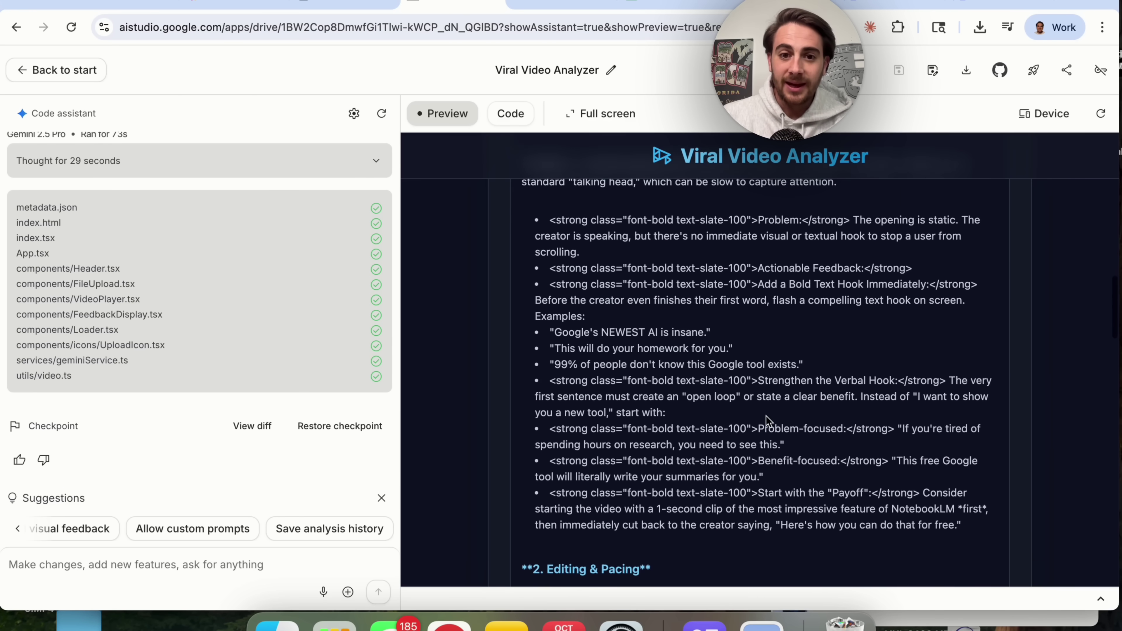
{"action": "scroll", "coordinate": [766, 417], "scroll_direction": "down", "scroll_amount": 1}
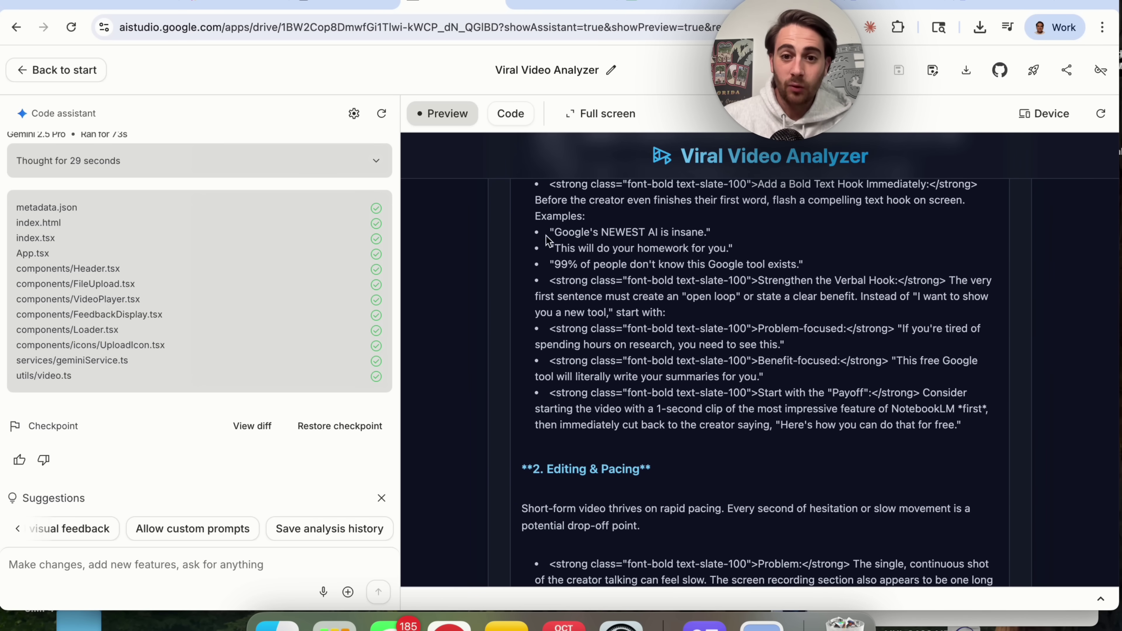
{"action": "left_click_drag", "start_coordinate": [546, 236], "coordinate": [770, 284]}
{"action": "scroll", "coordinate": [619, 307], "scroll_direction": "down", "scroll_amount": 5}
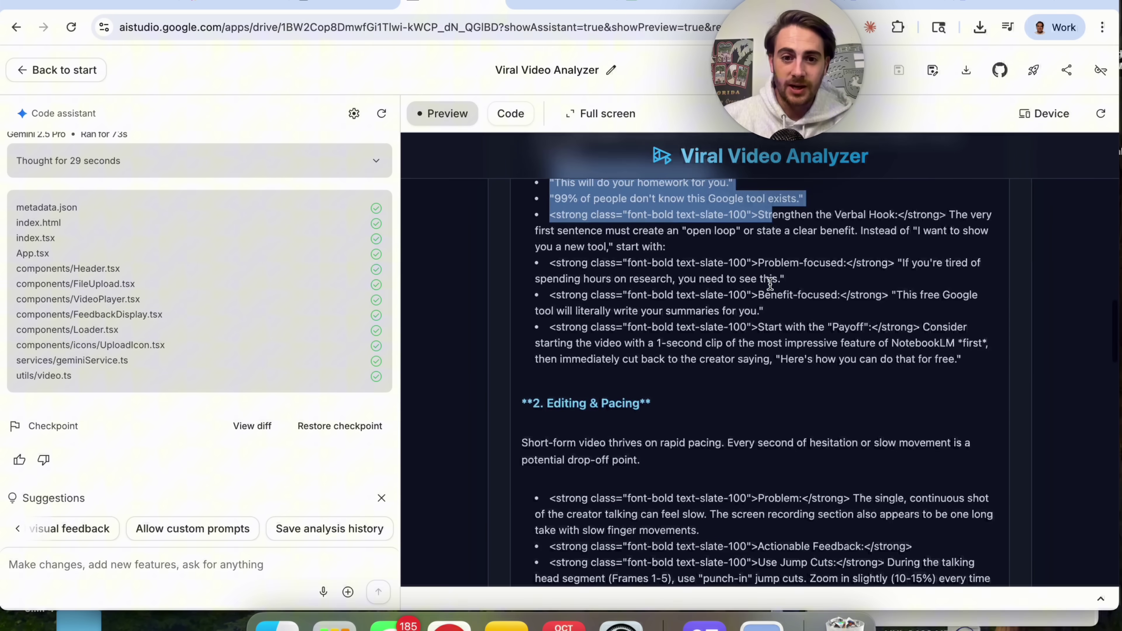
{"action": "scroll", "coordinate": [619, 307], "scroll_direction": "down", "scroll_amount": 8}
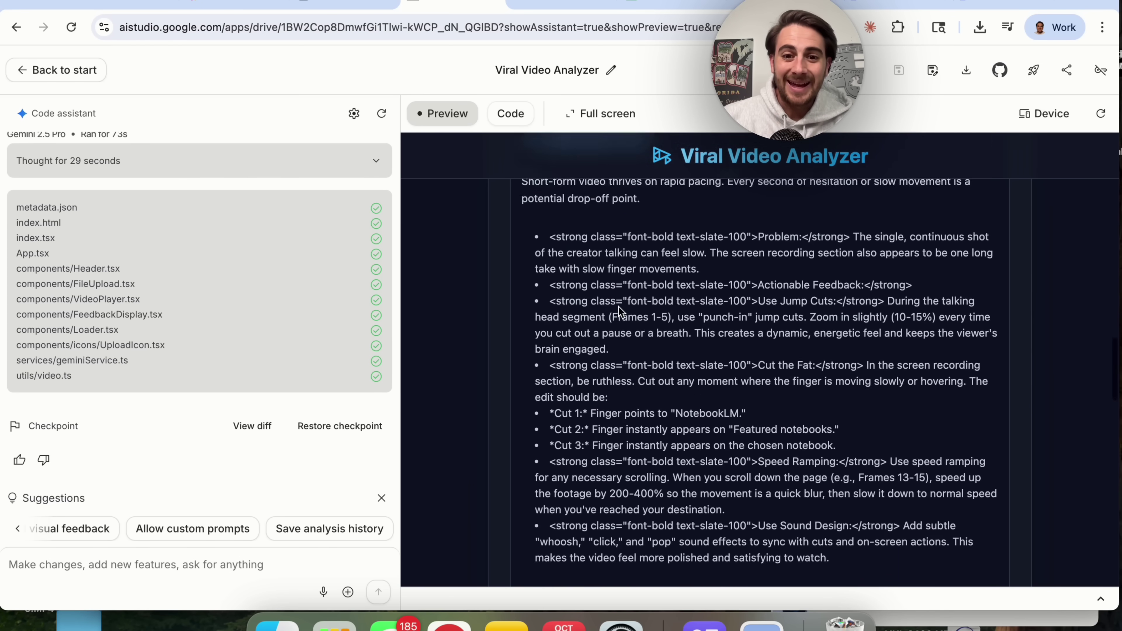
{"action": "scroll", "coordinate": [566, 425], "scroll_direction": "down", "scroll_amount": 17}
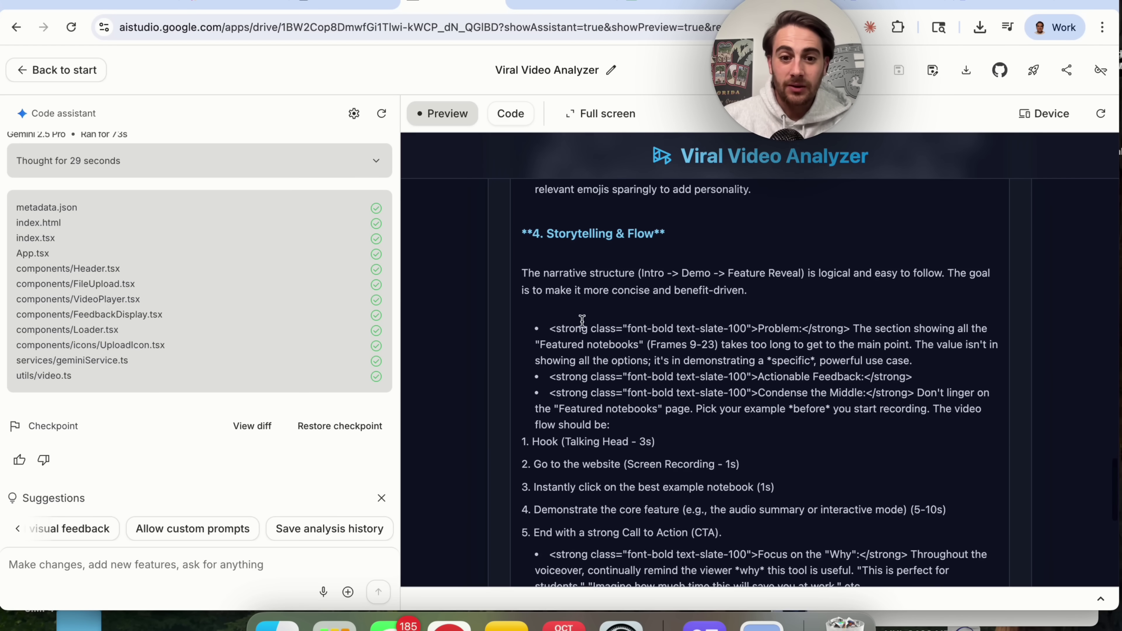
{"action": "scroll", "coordinate": [583, 320], "scroll_direction": "down", "scroll_amount": 11}
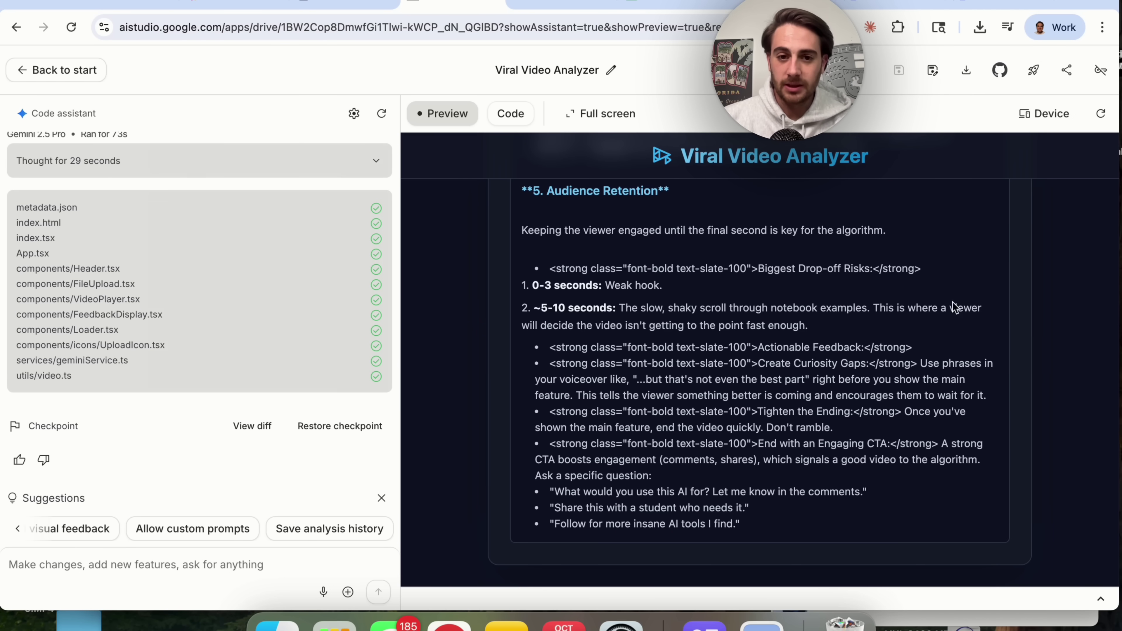
{"action": "triple_click", "coordinate": [604, 267]}
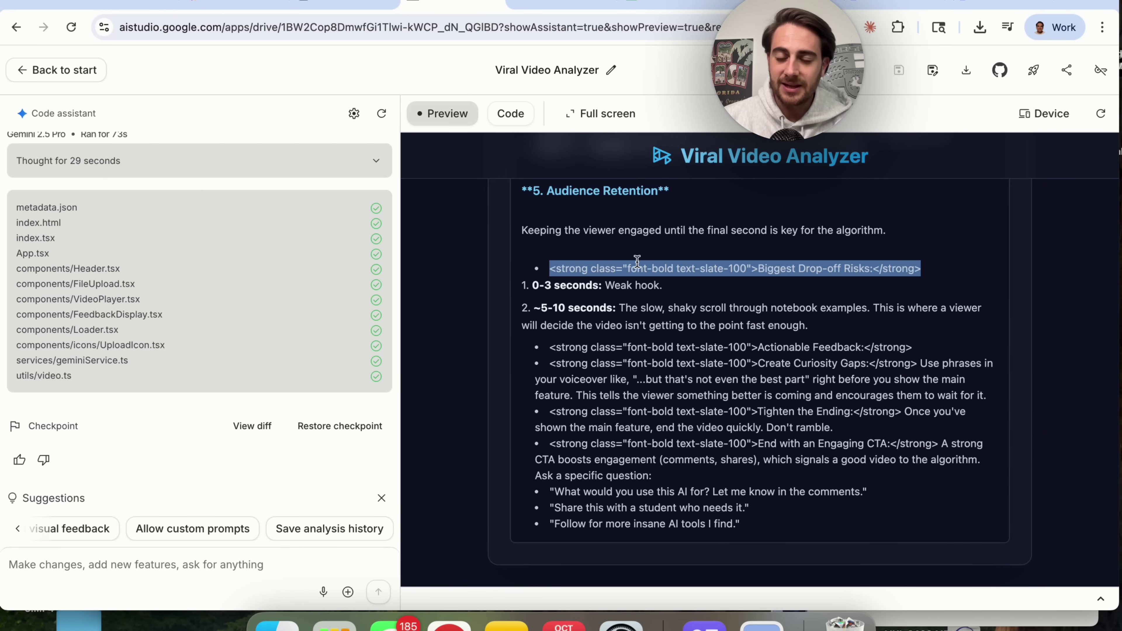
{"action": "scroll", "coordinate": [637, 261], "scroll_direction": "up", "scroll_amount": 15}
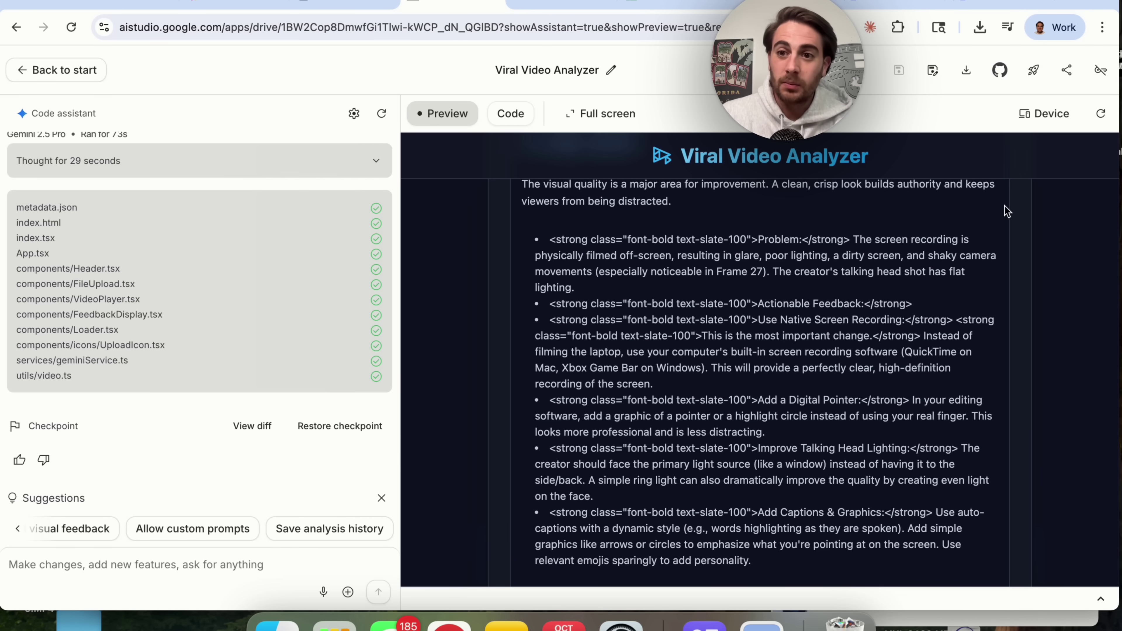
Preview the analyzer at Mobile size, rotate it to landscape and back, and open its share options
{"action": "left_click", "coordinate": [1046, 113]}
{"action": "left_click", "coordinate": [983, 168]}
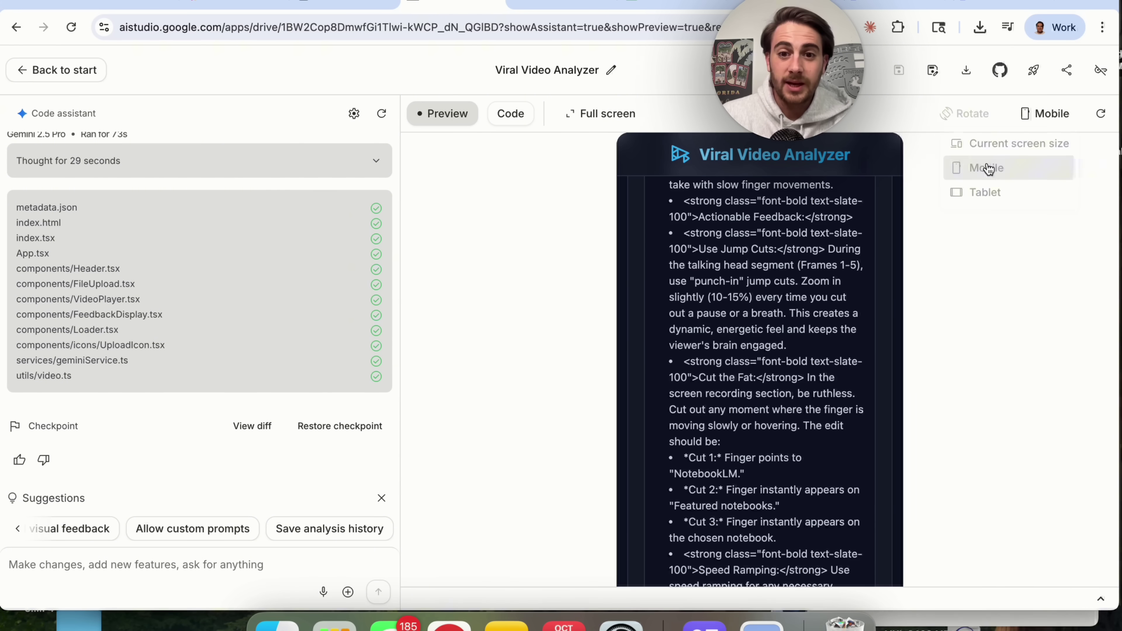
{"action": "scroll", "coordinate": [773, 275], "scroll_direction": "up", "scroll_amount": 15}
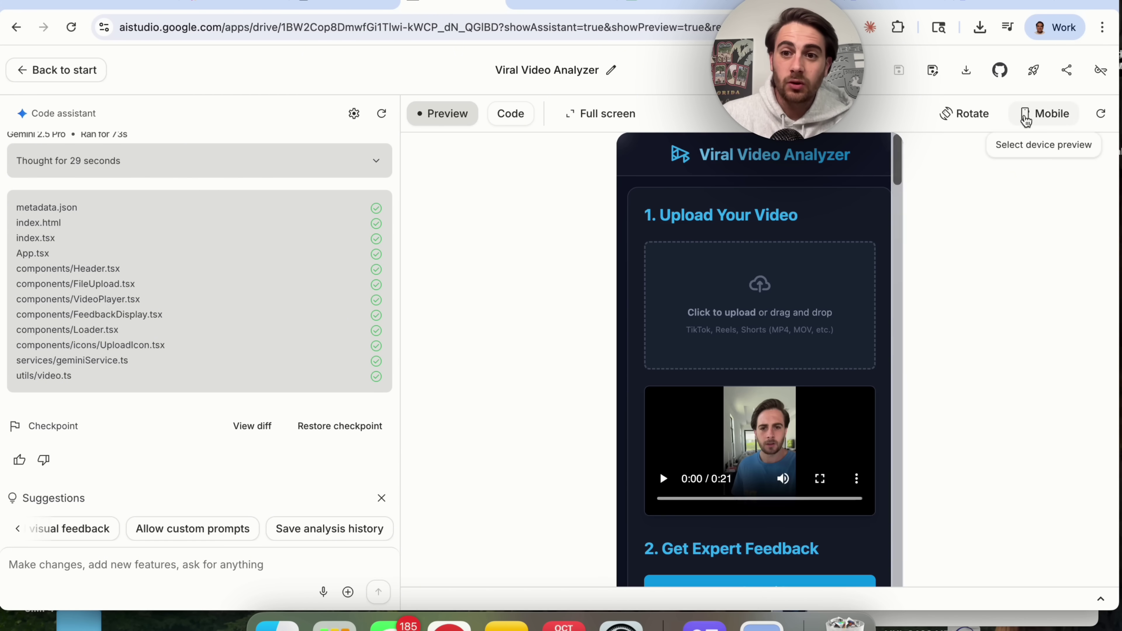
{"action": "left_click", "coordinate": [964, 116]}
{"action": "left_click", "coordinate": [964, 116]}
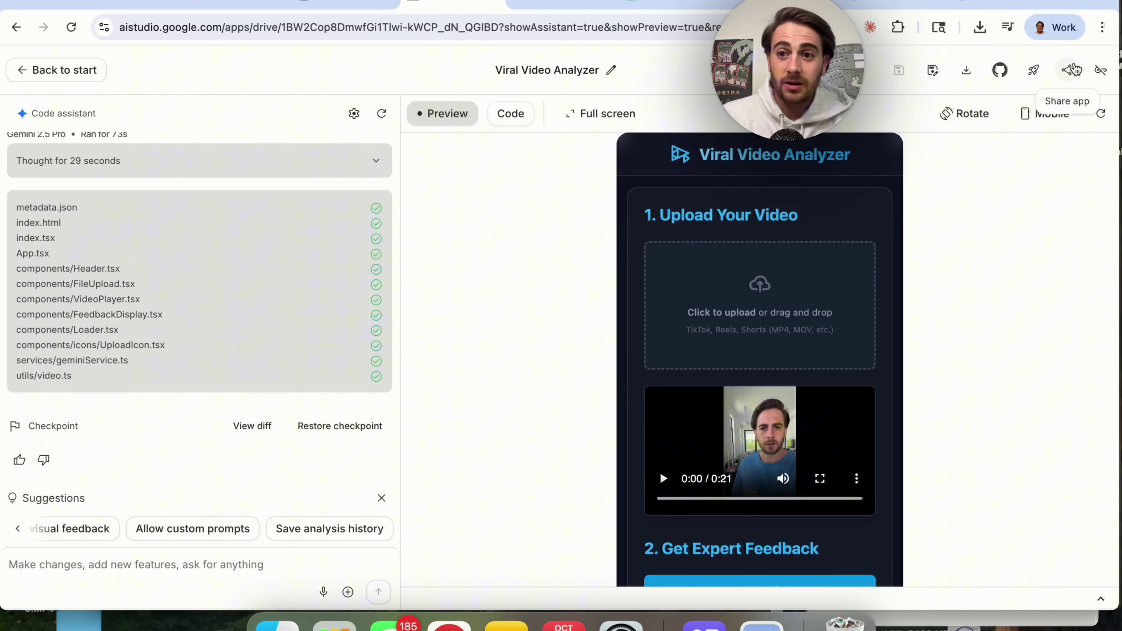
{"action": "left_click", "coordinate": [1066, 71]}
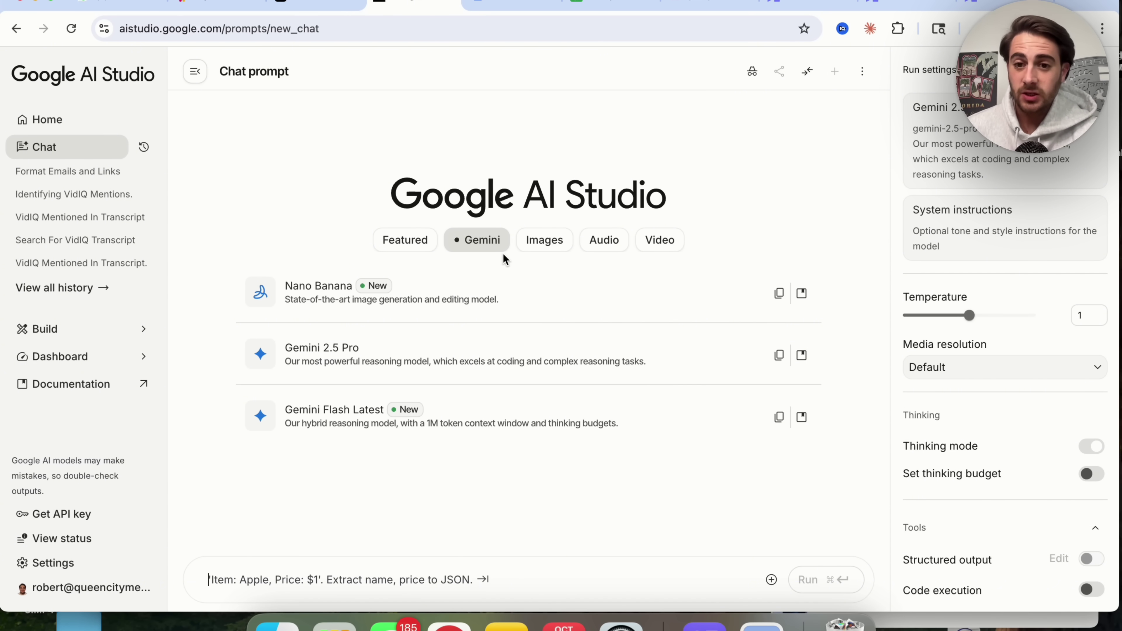
Browse the Images, Audio, Video, Gemini and Featured model lists, ending on Nano Banana, Imagen 4 and Imagen 4 Ultra
{"action": "left_click", "coordinate": [546, 246]}
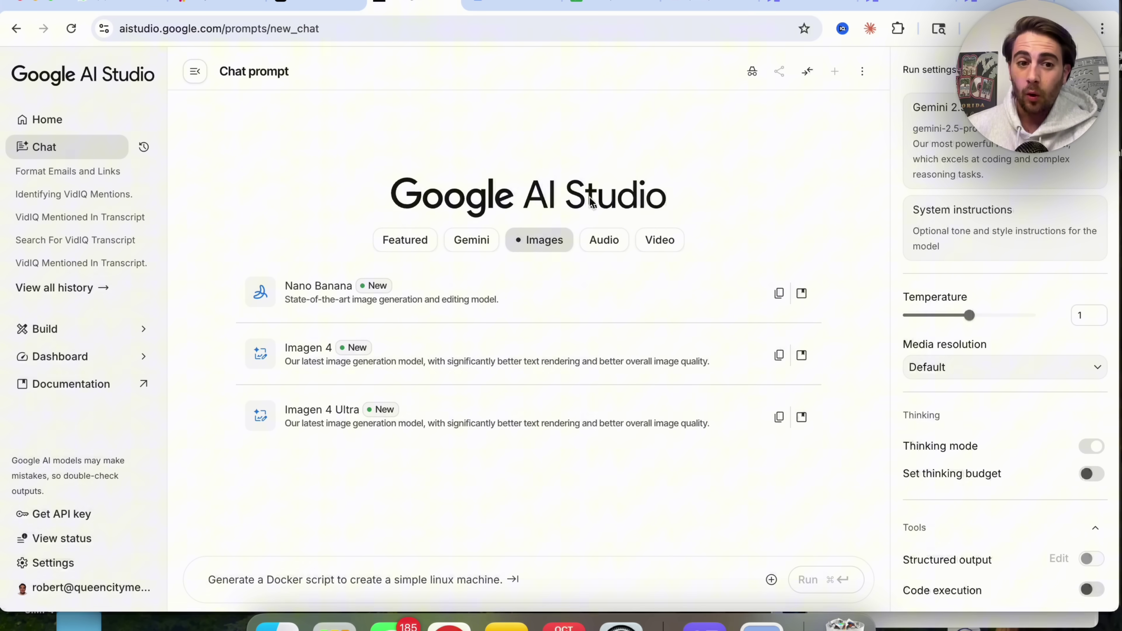
{"action": "left_click", "coordinate": [601, 241]}
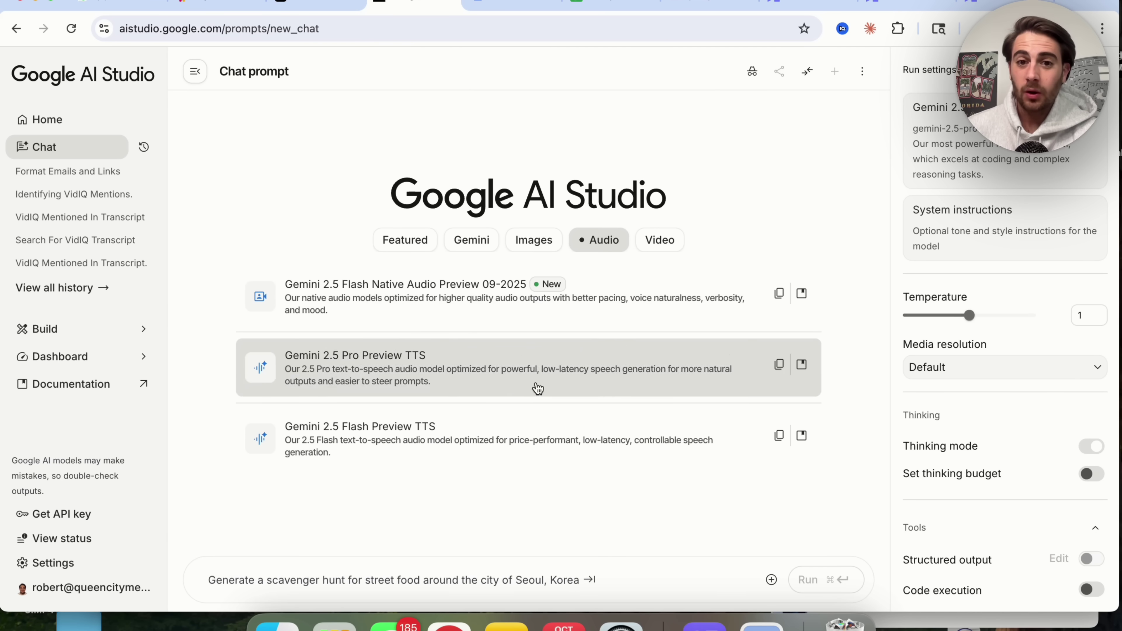
{"action": "left_click", "coordinate": [659, 242]}
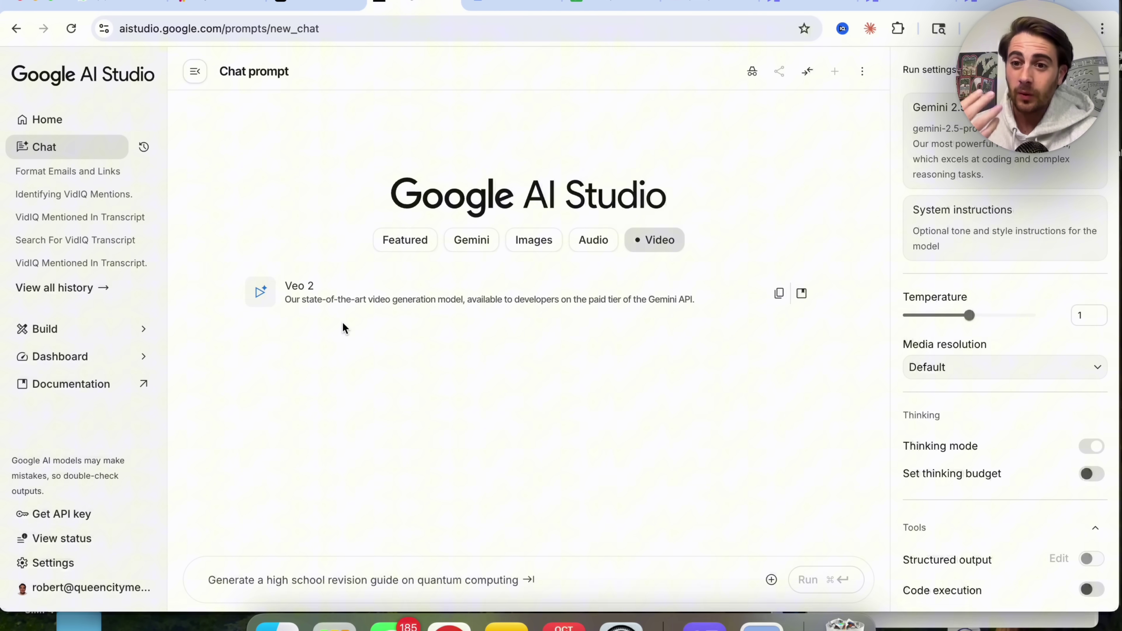
{"action": "left_click", "coordinate": [597, 248]}
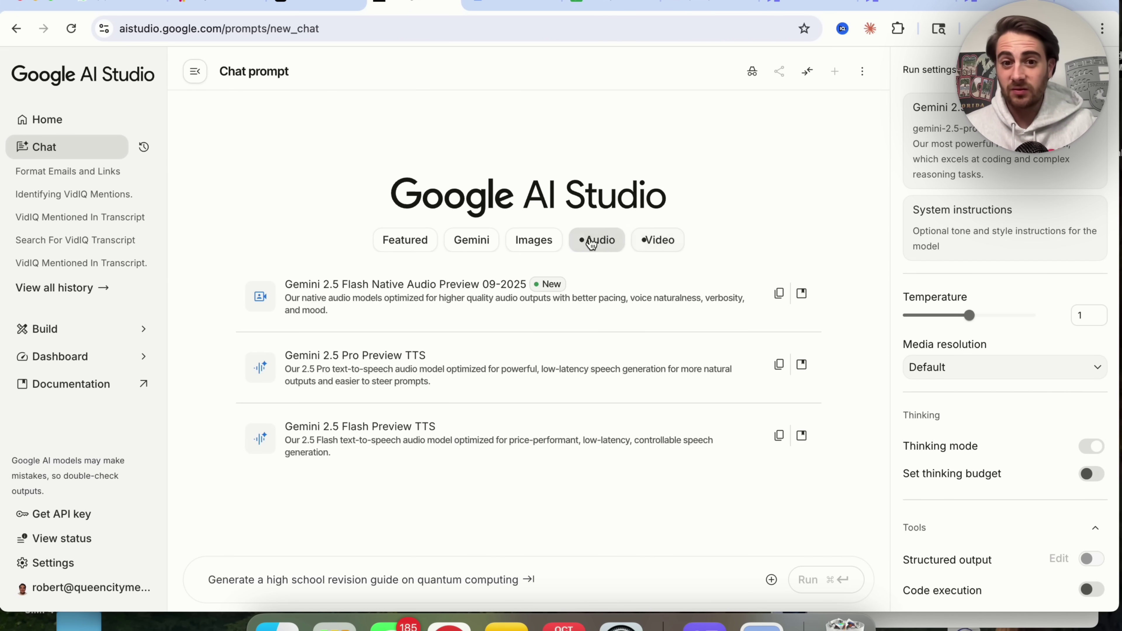
{"action": "left_click", "coordinate": [537, 247]}
{"action": "left_click", "coordinate": [491, 247]}
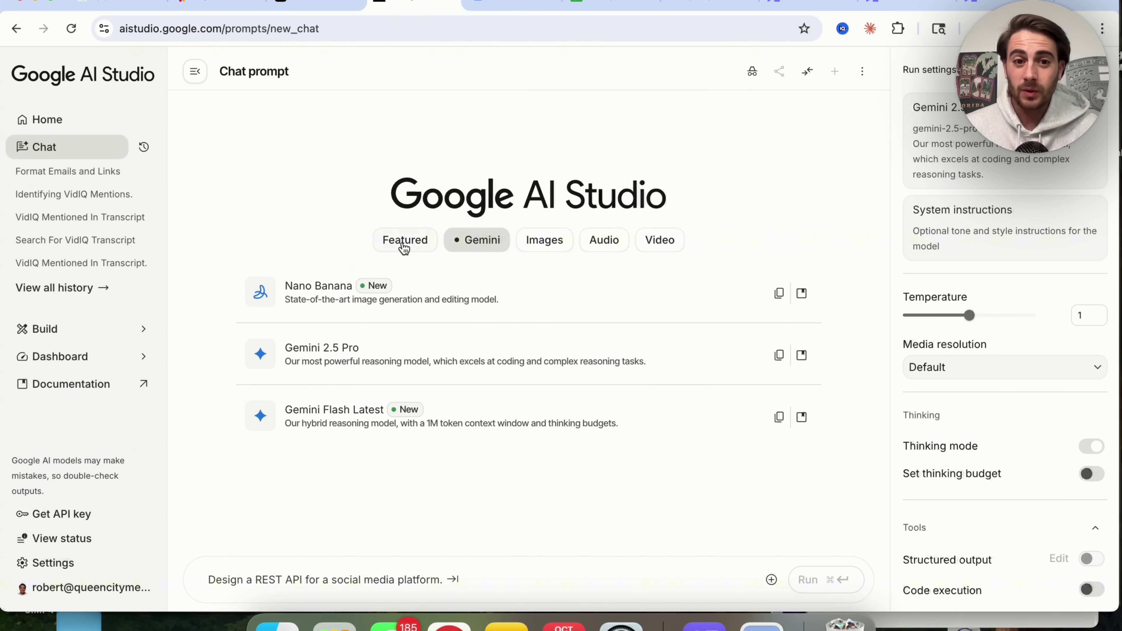
{"action": "left_click", "coordinate": [401, 244]}
{"action": "left_click", "coordinate": [529, 245]}
{"action": "left_click", "coordinate": [454, 24]}
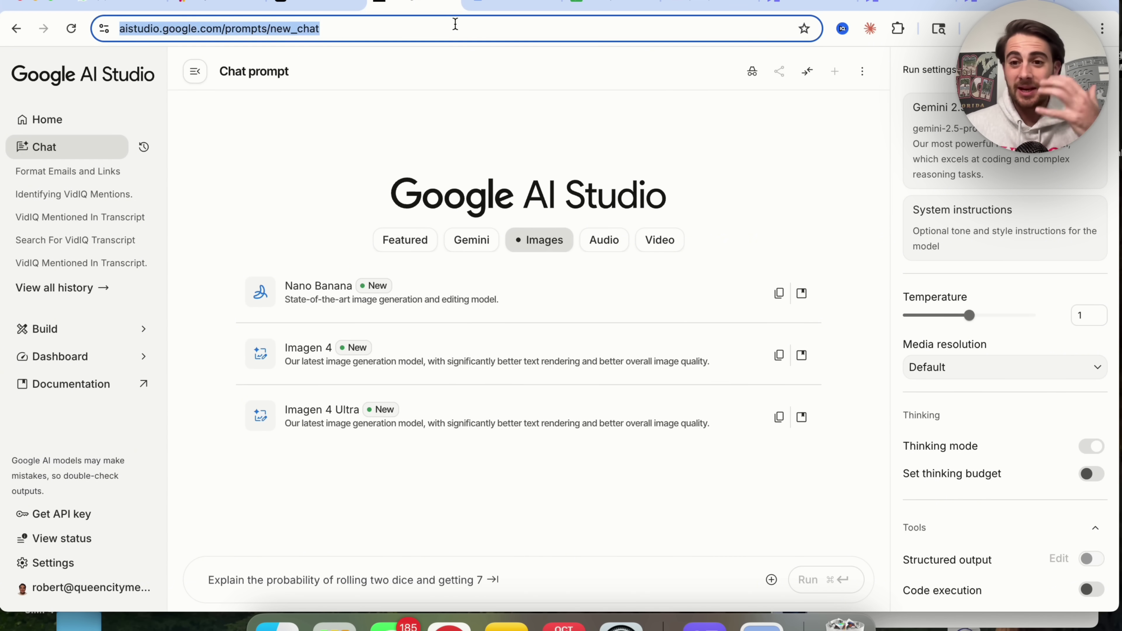
Go to labs.google and launch Mixboard from the Recommended AI Tools section
{"action": "type", "text": "labs.google"}
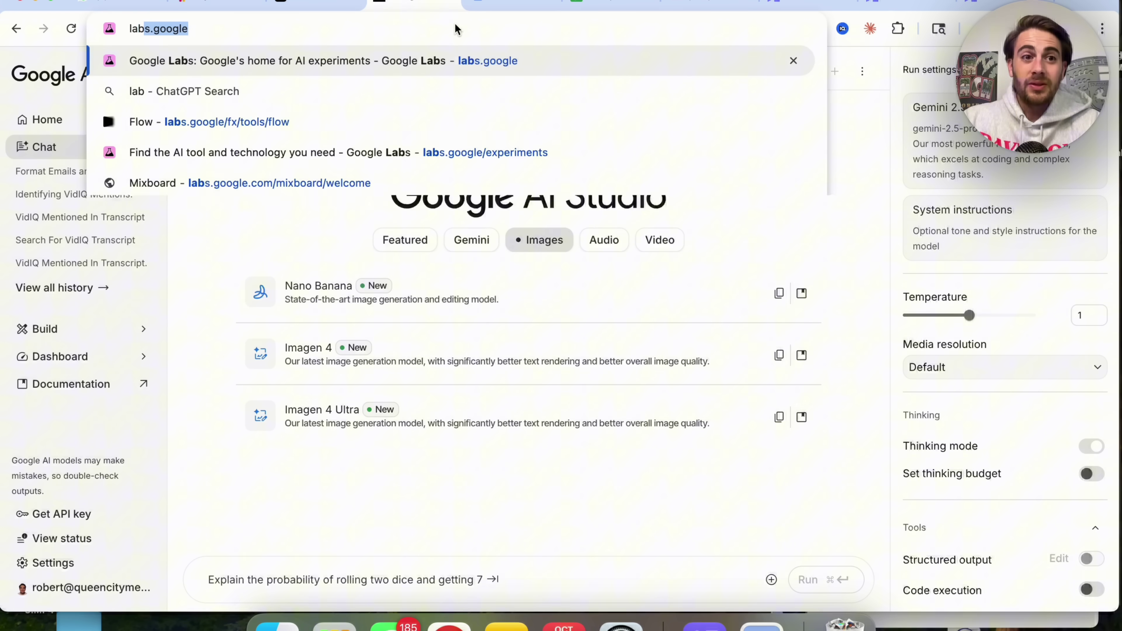
{"action": "key", "text": "Return"}
{"action": "scroll", "coordinate": [537, 128], "scroll_direction": "down", "scroll_amount": 15}
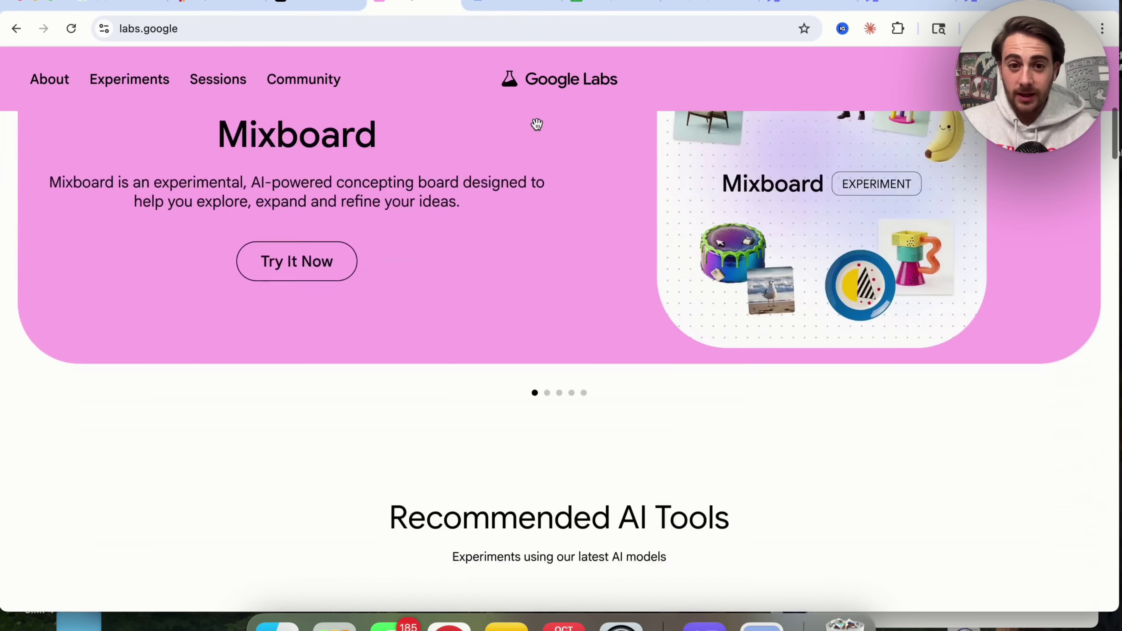
{"action": "scroll", "coordinate": [534, 130], "scroll_direction": "down", "scroll_amount": 2}
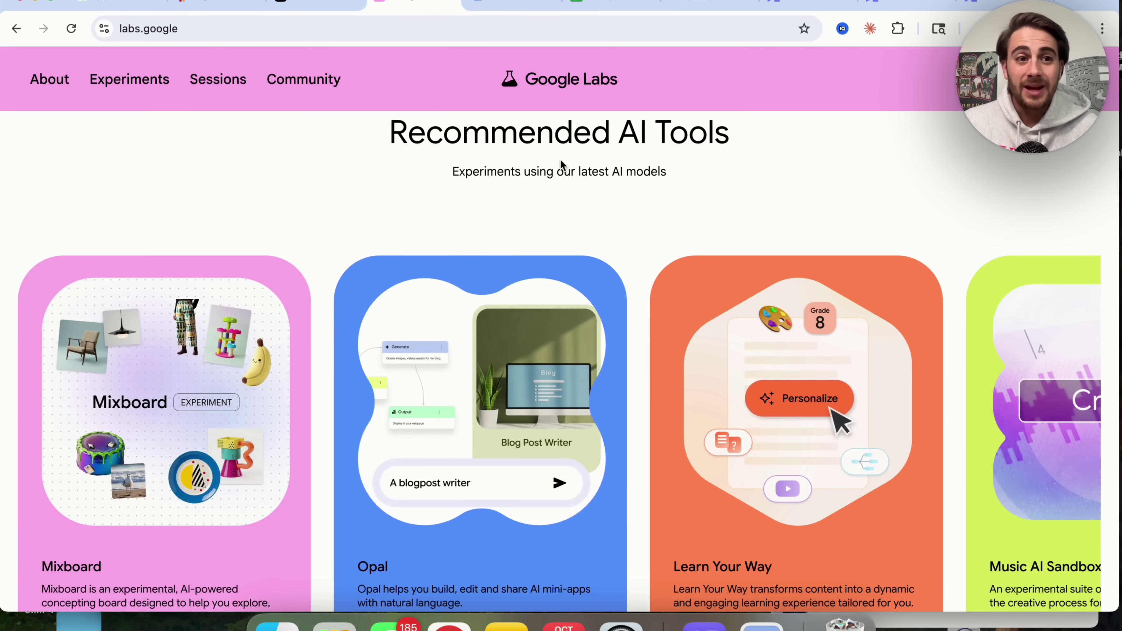
{"action": "scroll", "coordinate": [291, 234], "scroll_direction": "down", "scroll_amount": 2}
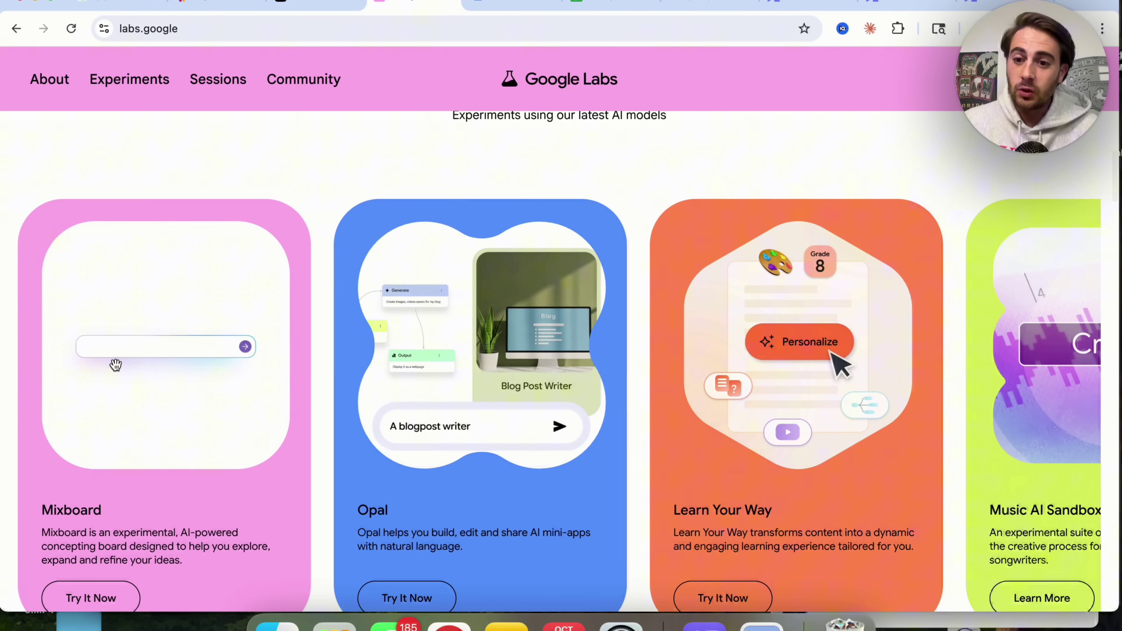
{"action": "left_click", "coordinate": [90, 598]}
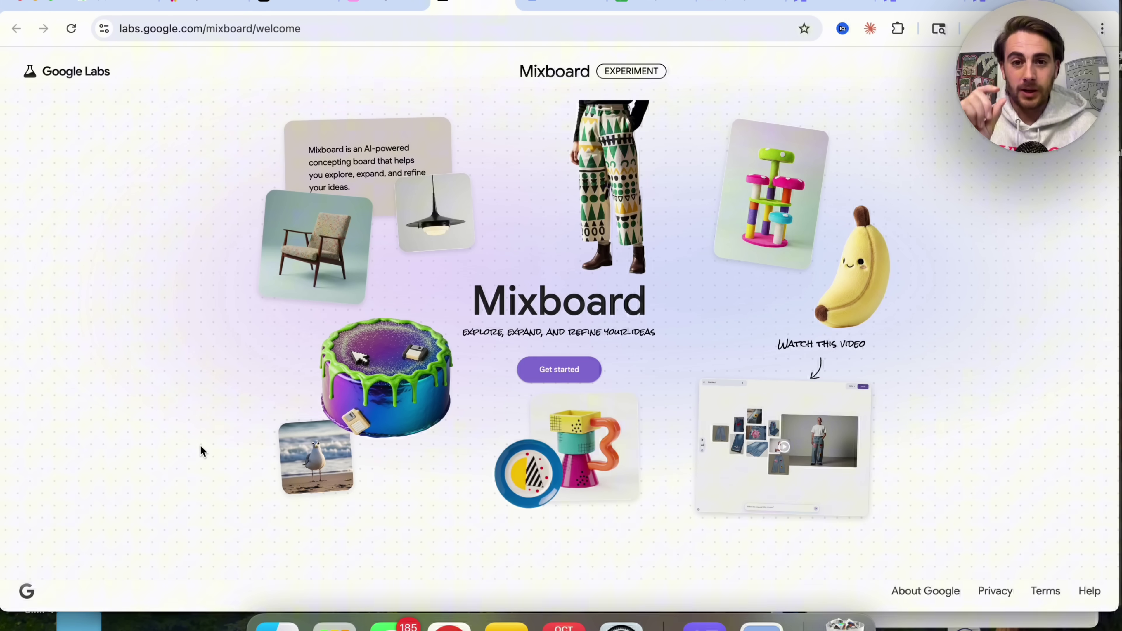
Start a new Mixboard board prompting a 2028 Corvette far more futuristic than the 2024 model
{"action": "left_click", "coordinate": [547, 375]}
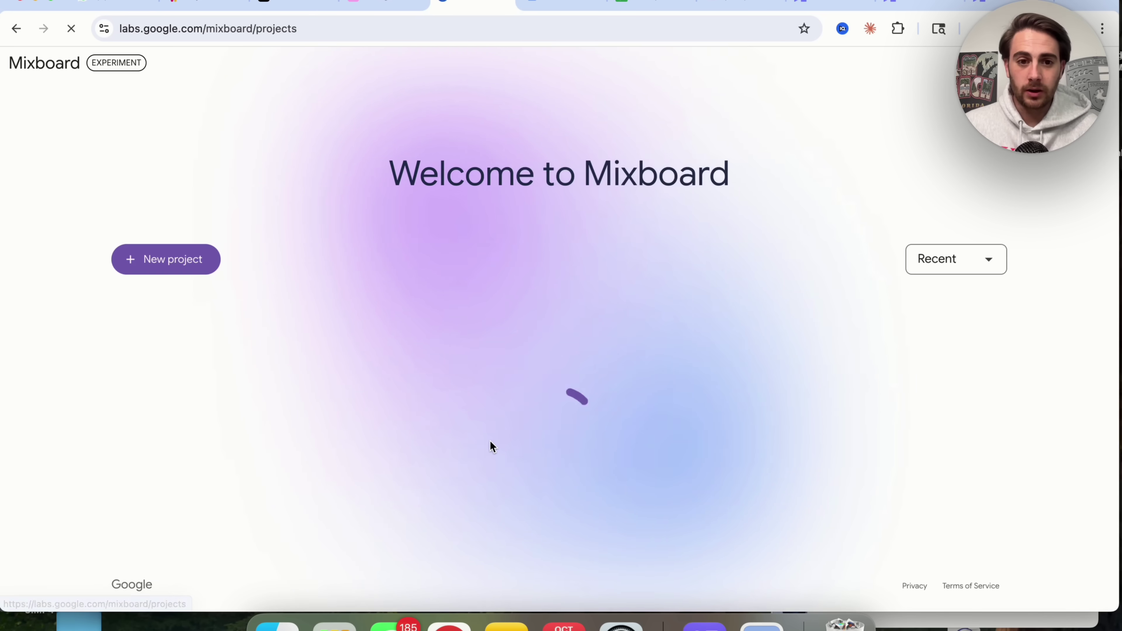
{"action": "left_click", "coordinate": [158, 257]}
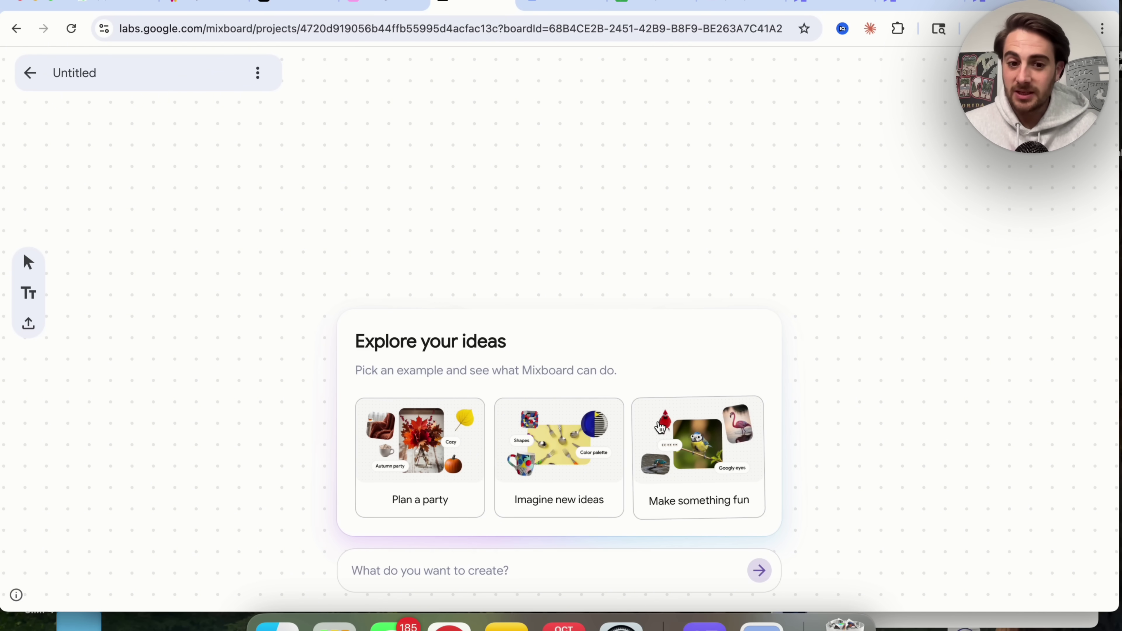
{"action": "left_click", "coordinate": [393, 566]}
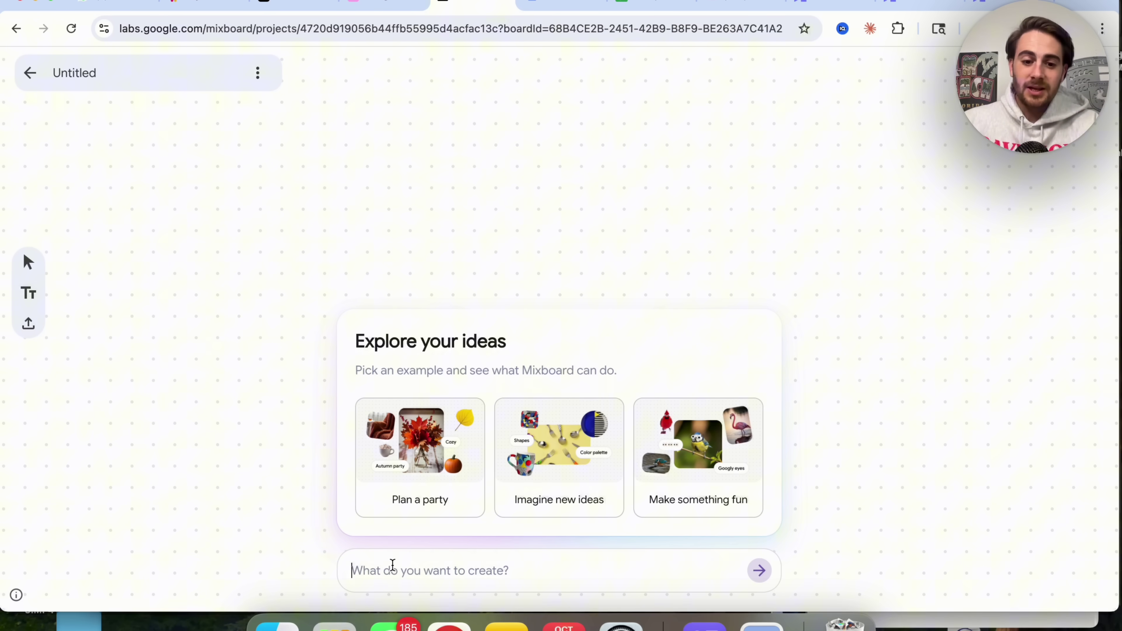
{"action": "type", "text": "I want to"}
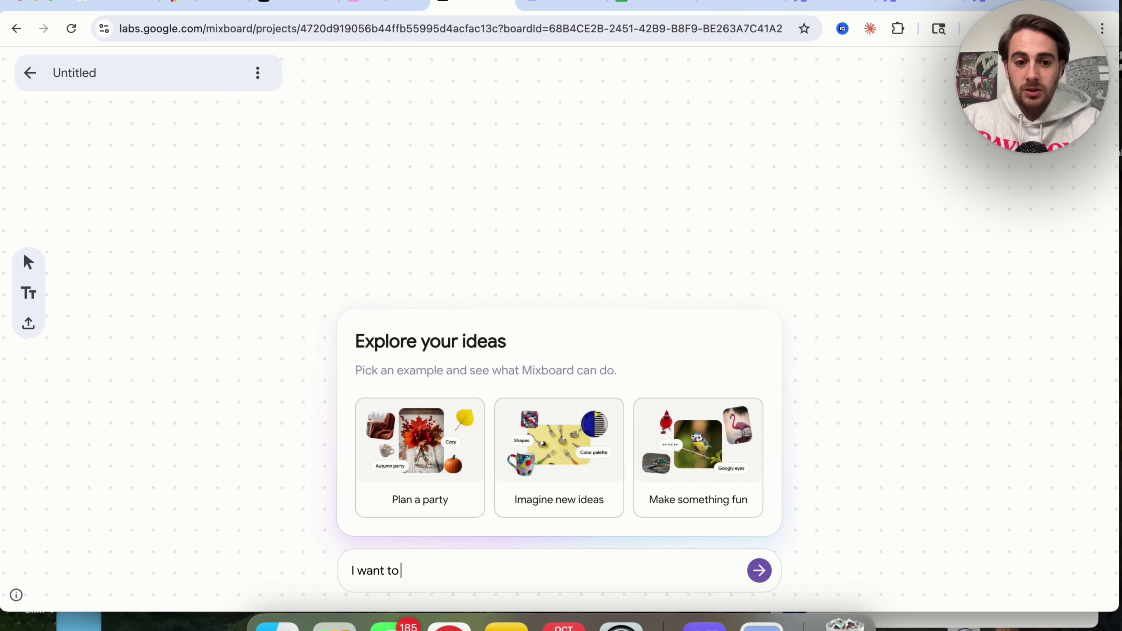
{"action": "type", "text": " create a 2028 Corvette - it should look way more futuri"}
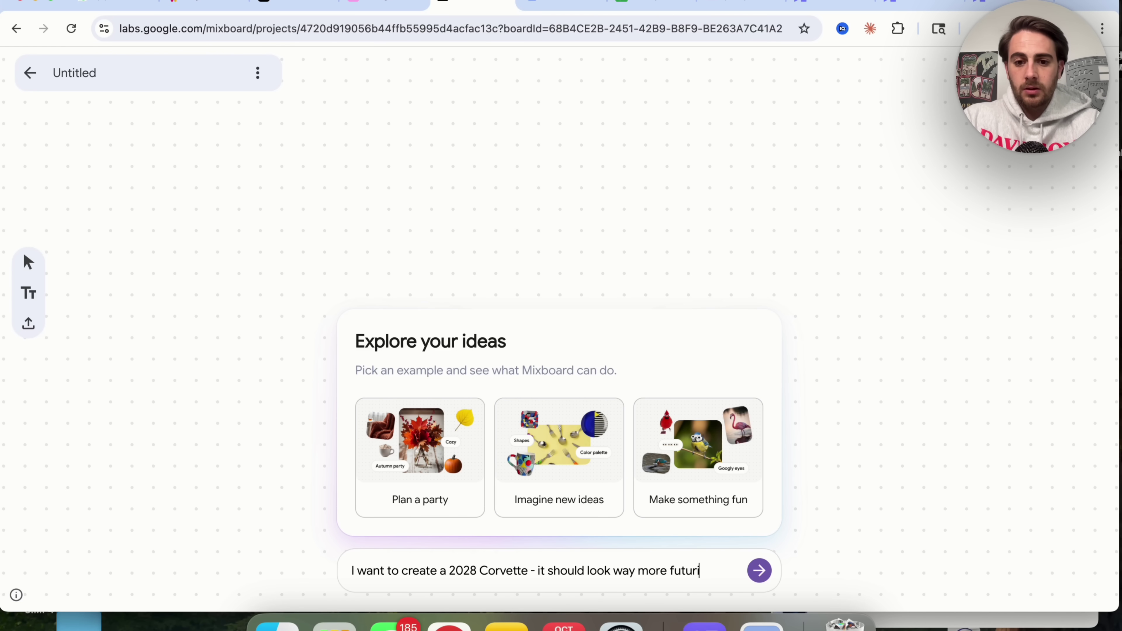
{"action": "type", "text": "c than the 2024 Corvette"}
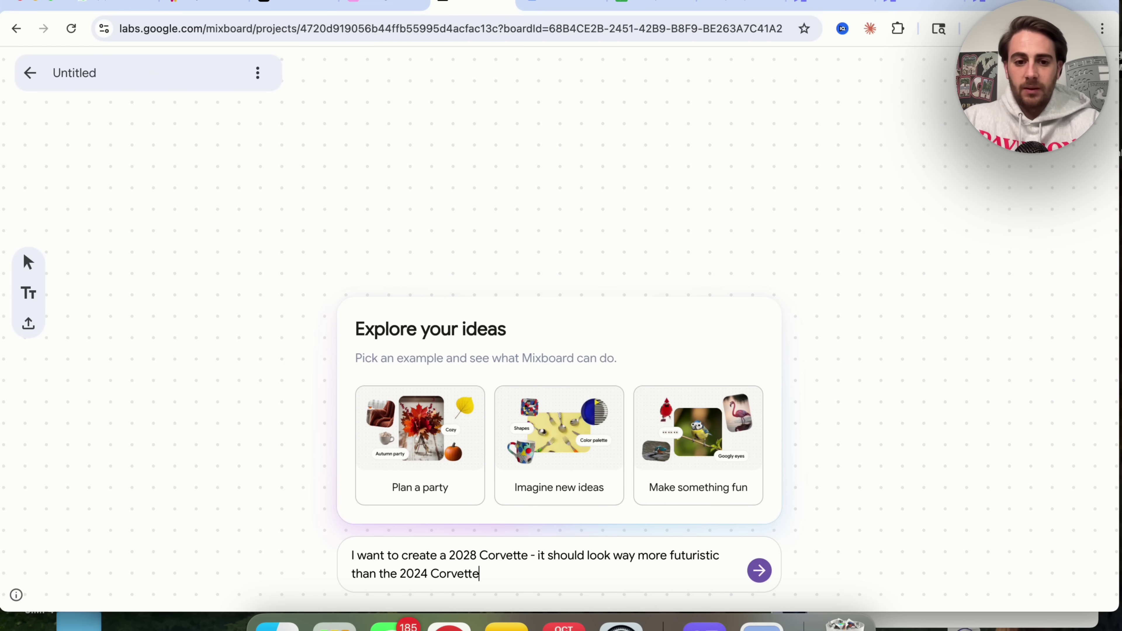
{"action": "key", "text": "Return"}
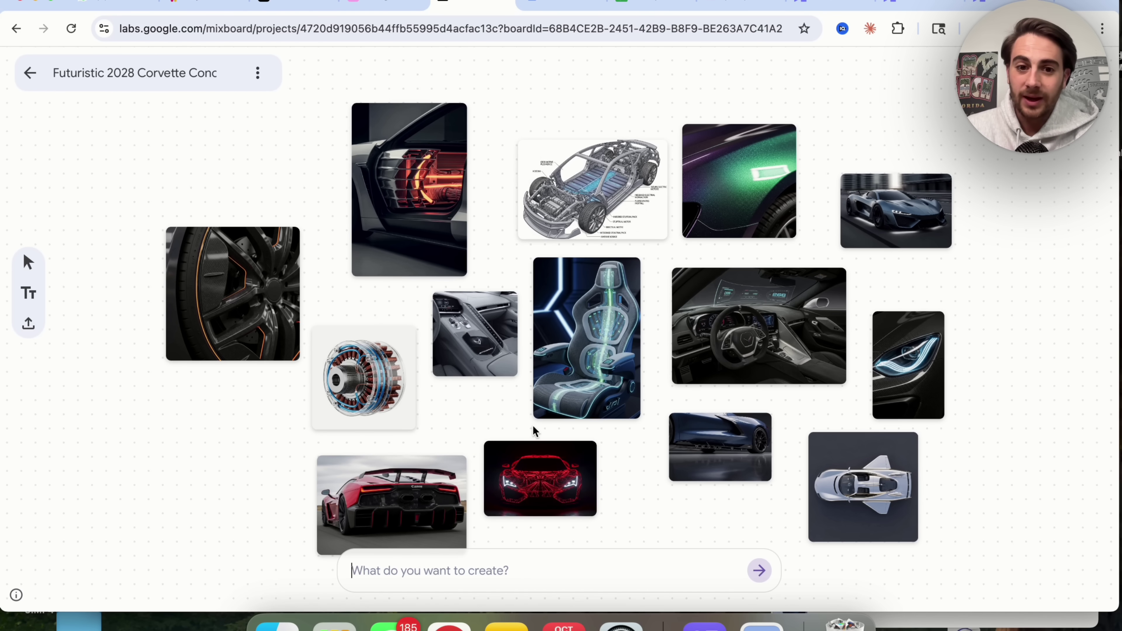
Select the red glowing car concept image and dismiss the 'Edit anything' introduction
{"action": "left_click", "coordinate": [533, 451]}
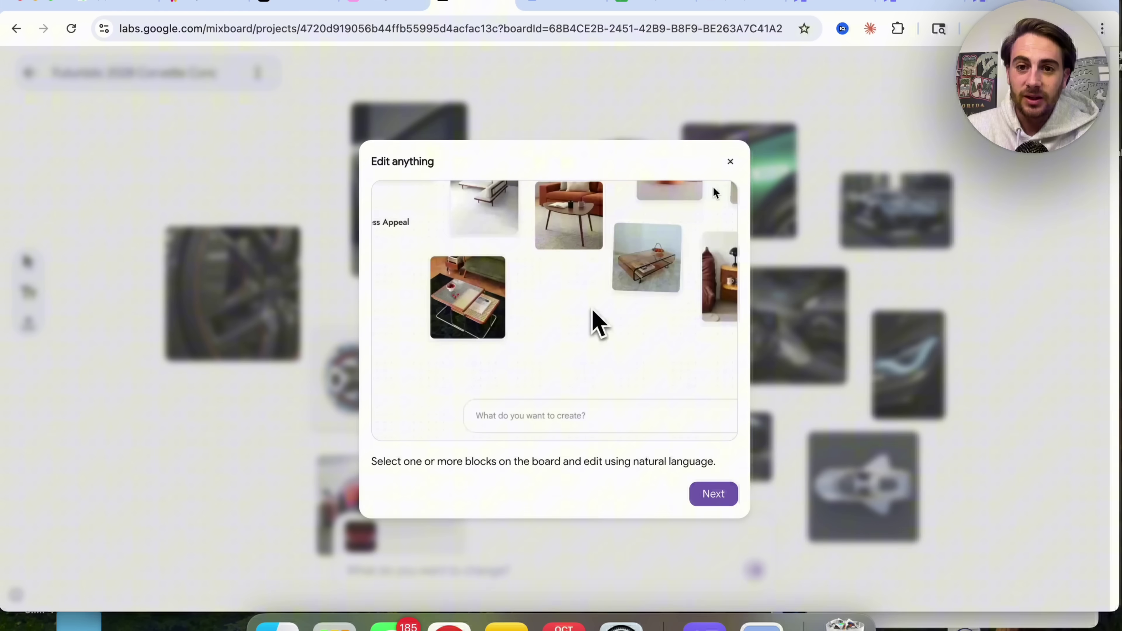
{"action": "key", "text": "Escape"}
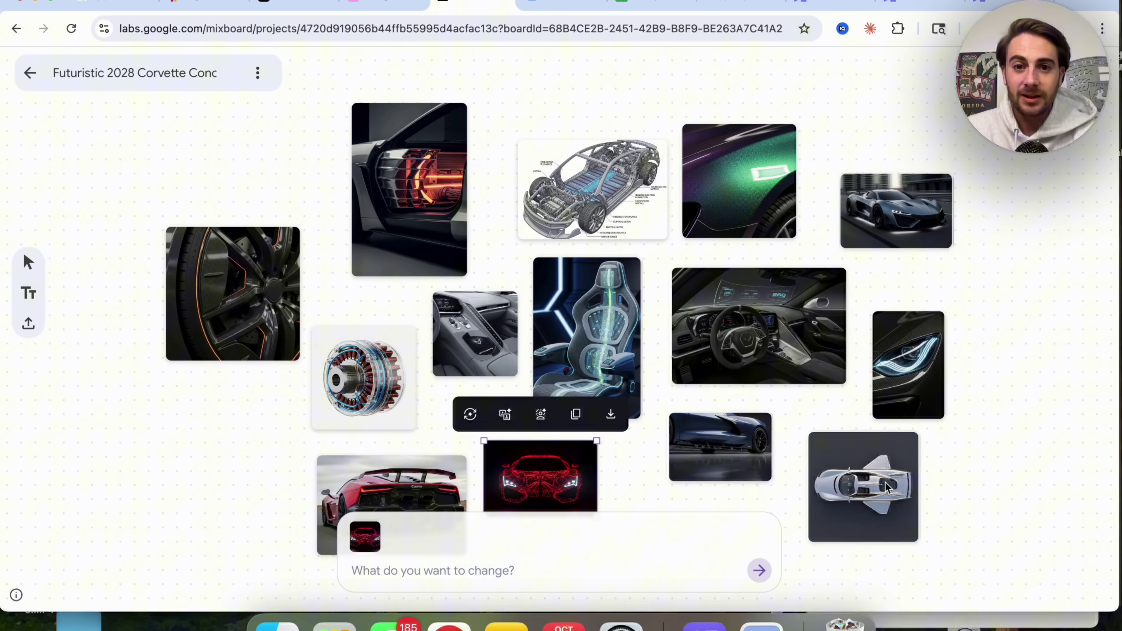
{"action": "scroll", "coordinate": [437, 420], "scroll_direction": "down", "scroll_amount": 1}
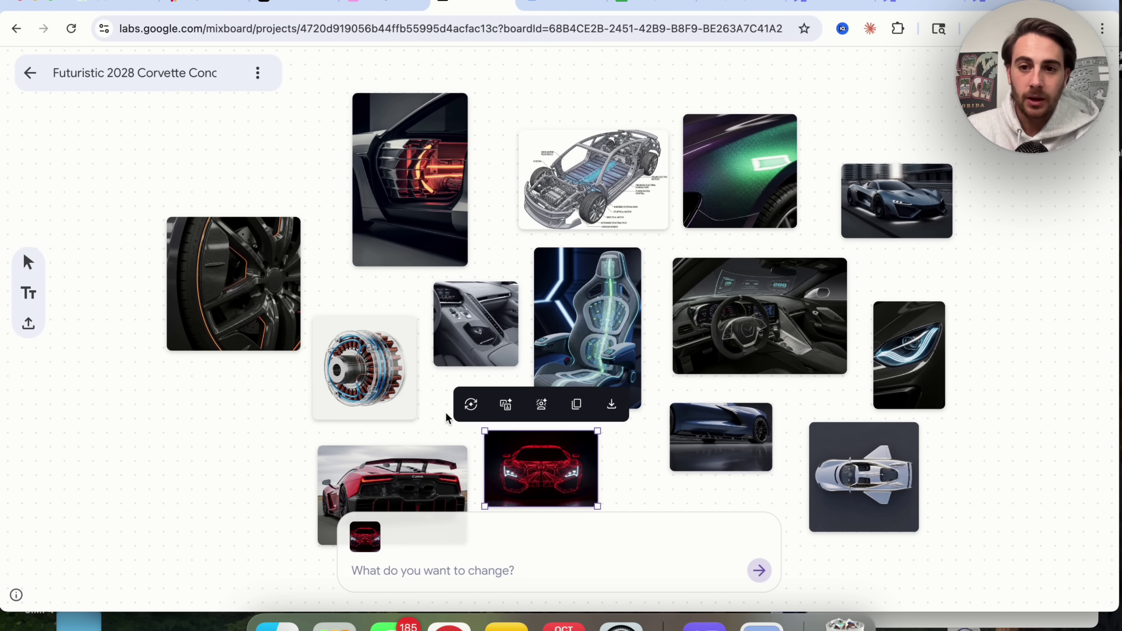
Generate more images like the dark silver car concept
{"action": "left_click", "coordinate": [884, 215]}
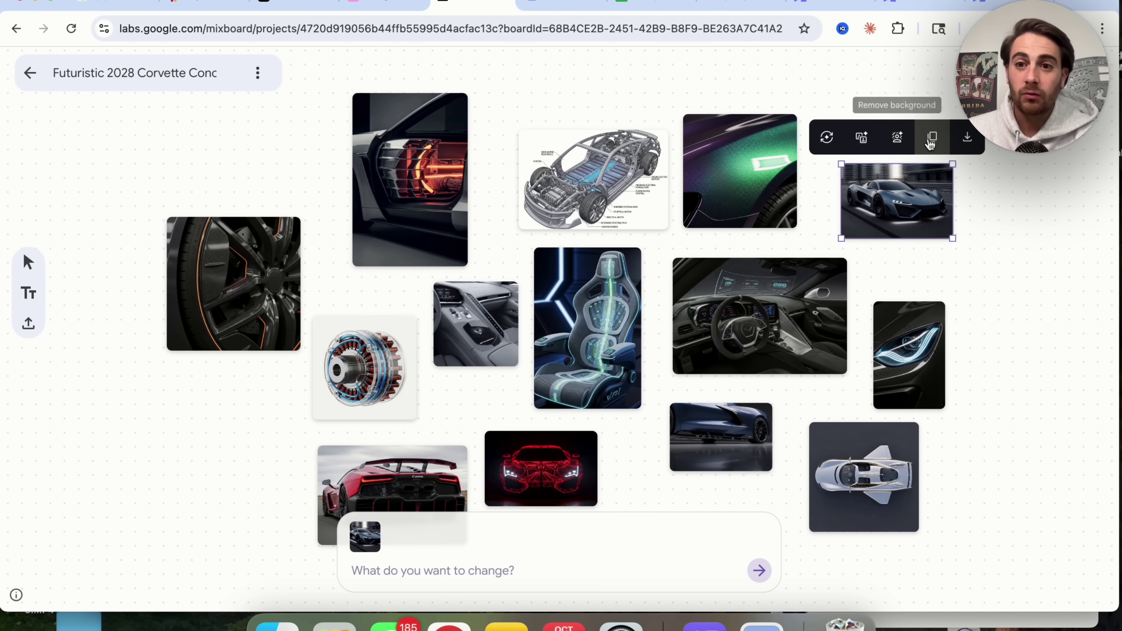
{"action": "left_click", "coordinate": [861, 145]}
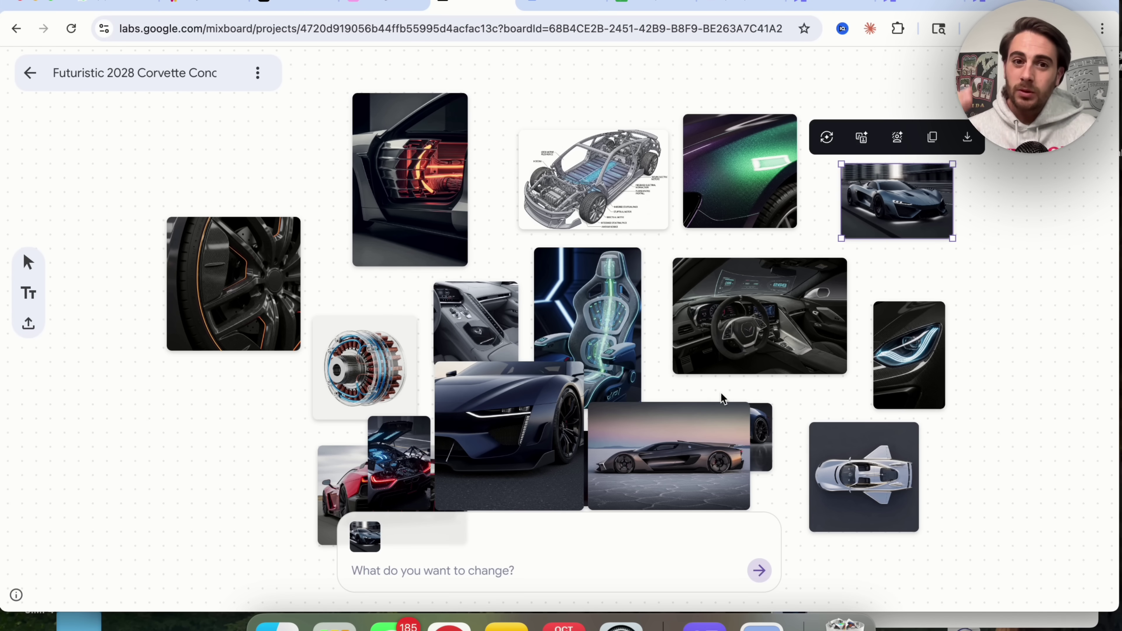
{"action": "scroll", "coordinate": [488, 431], "scroll_direction": "down", "scroll_amount": 3}
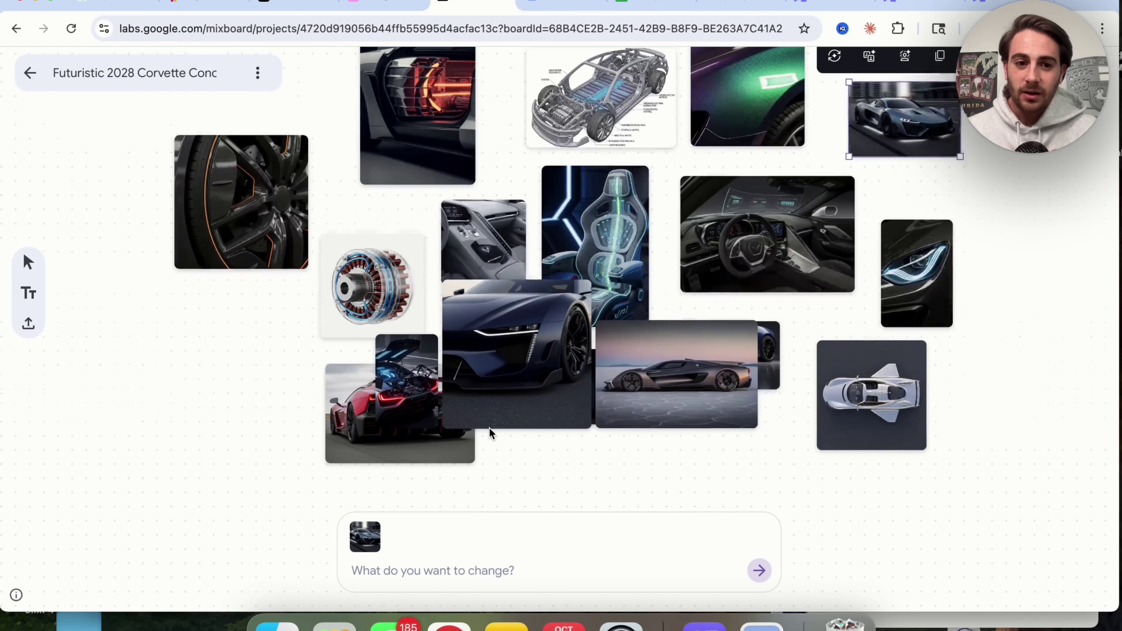
{"action": "scroll", "coordinate": [397, 445], "scroll_direction": "down", "scroll_amount": 2}
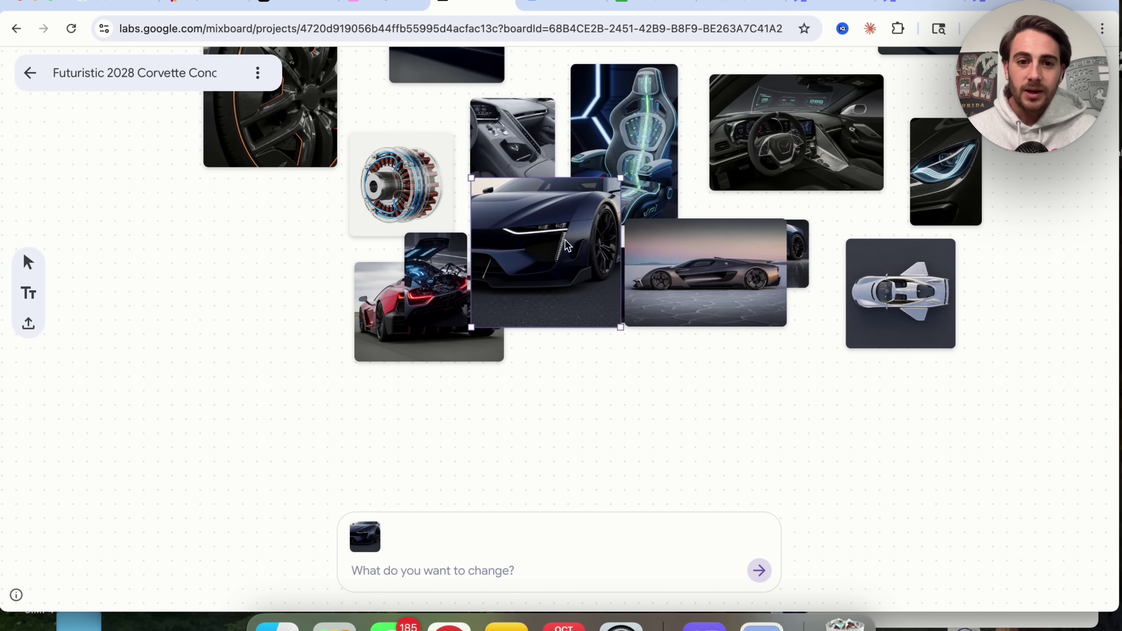
Move the dark blue car left and the engine-bay image down, then return to the projects page
{"action": "left_click_drag", "start_coordinate": [567, 244], "coordinate": [212, 387]}
{"action": "left_click_drag", "start_coordinate": [443, 282], "coordinate": [670, 517]}
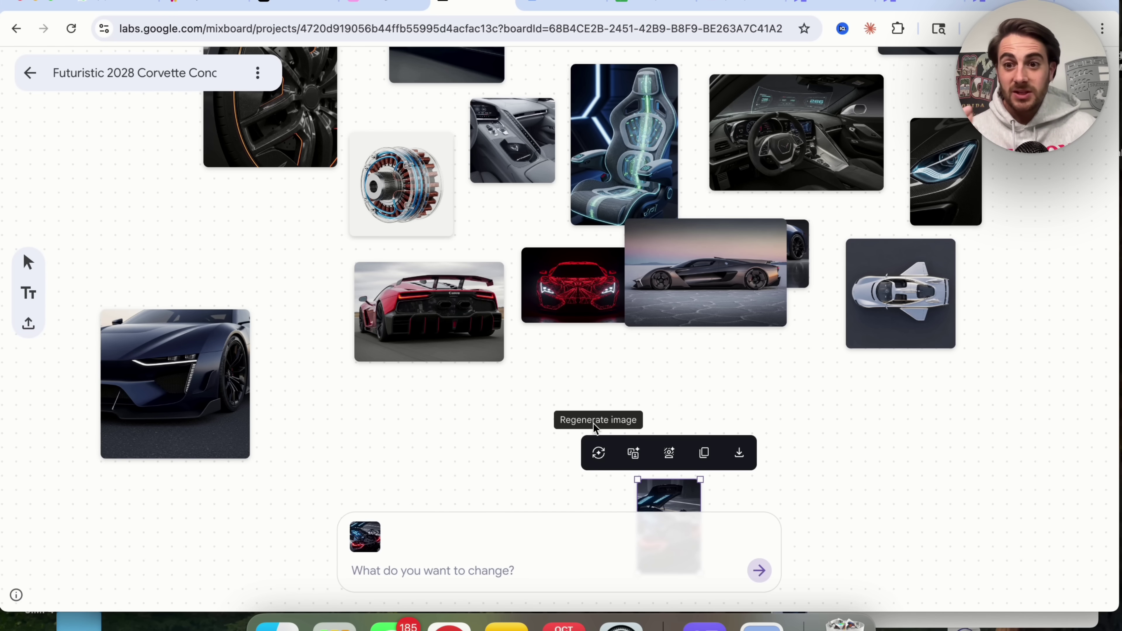
{"action": "left_click", "coordinate": [29, 74]}
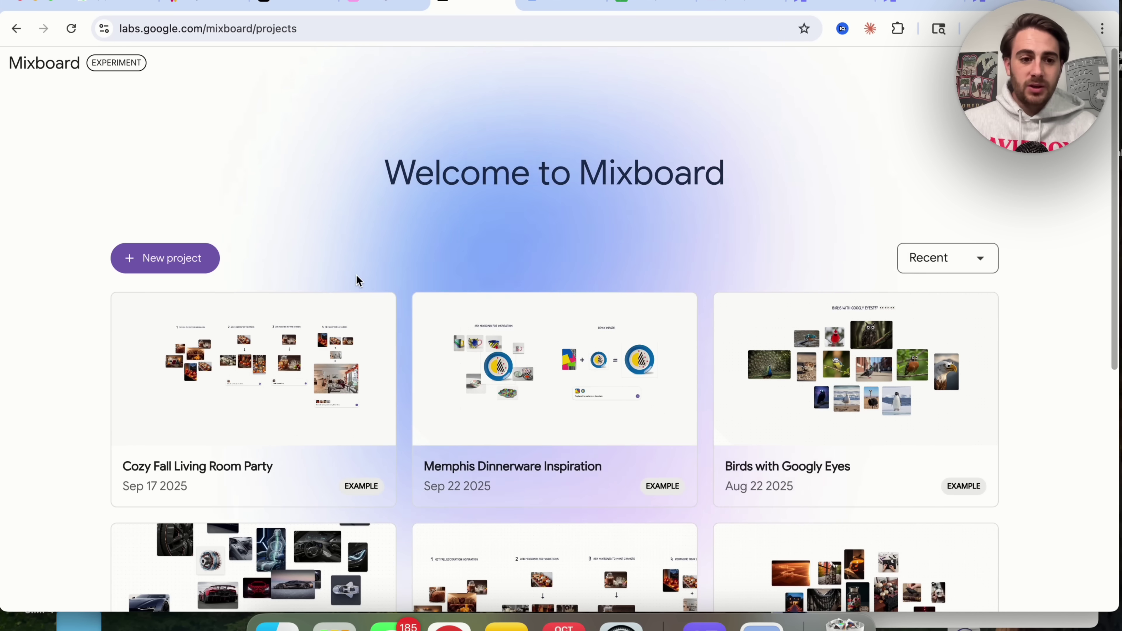
Open the Memphis Dinnerware Inspiration example, pan across its board, and go back to the project list
{"action": "scroll", "coordinate": [357, 274], "scroll_direction": "down", "scroll_amount": 5}
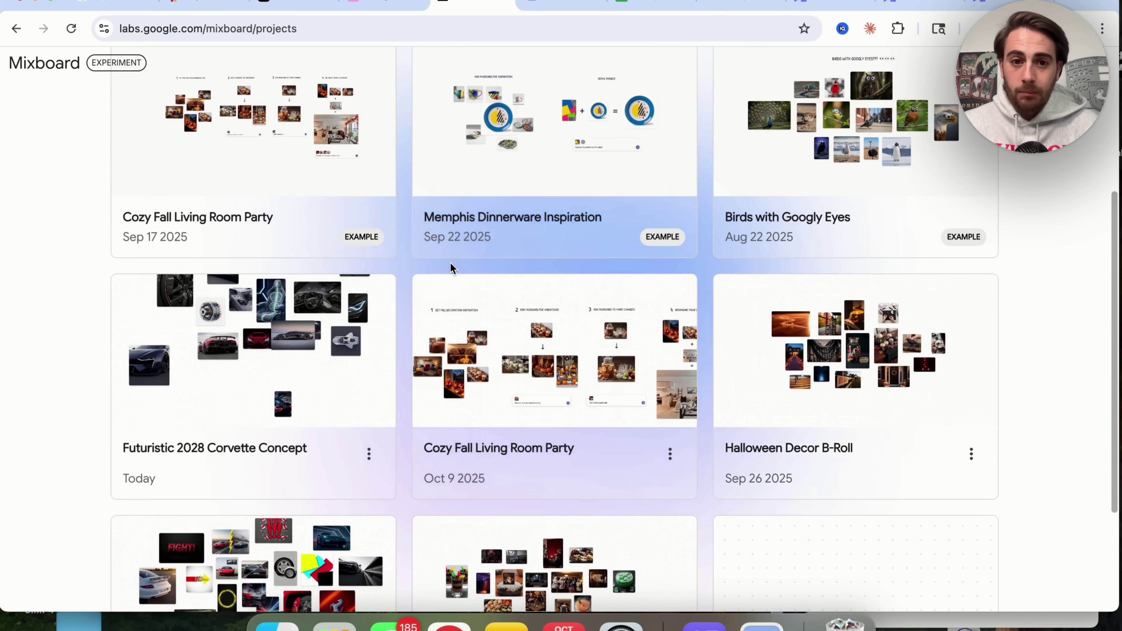
{"action": "scroll", "coordinate": [450, 268], "scroll_direction": "up", "scroll_amount": 2}
{"action": "left_click", "coordinate": [461, 268]}
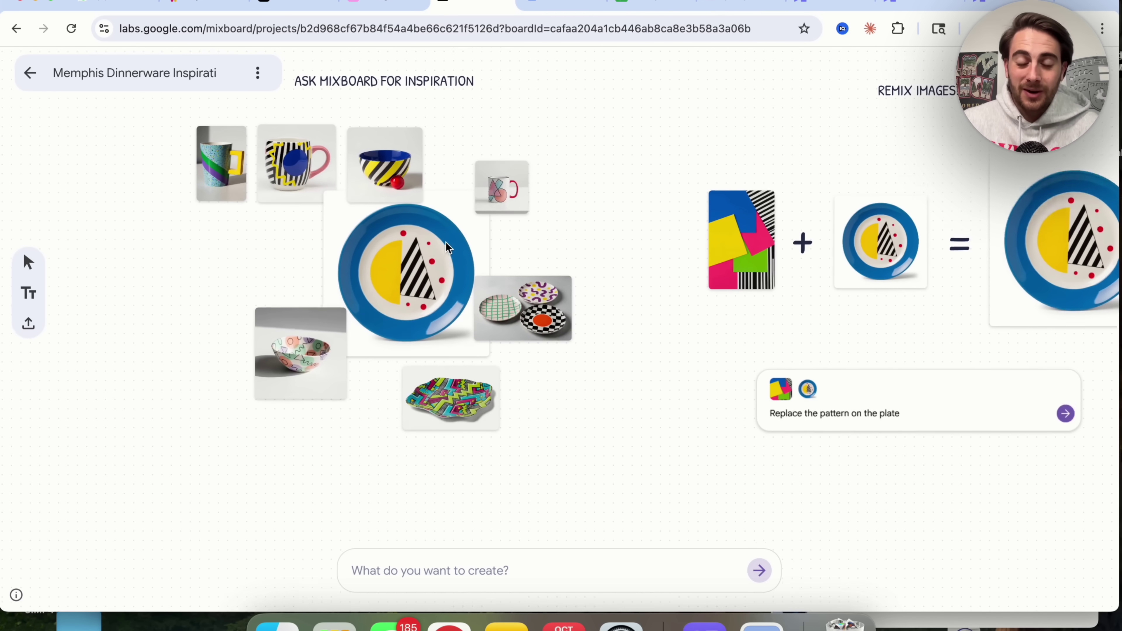
{"action": "scroll", "coordinate": [473, 287], "scroll_direction": "right", "scroll_amount": 7}
{"action": "scroll", "coordinate": [473, 287], "scroll_direction": "right", "scroll_amount": 3}
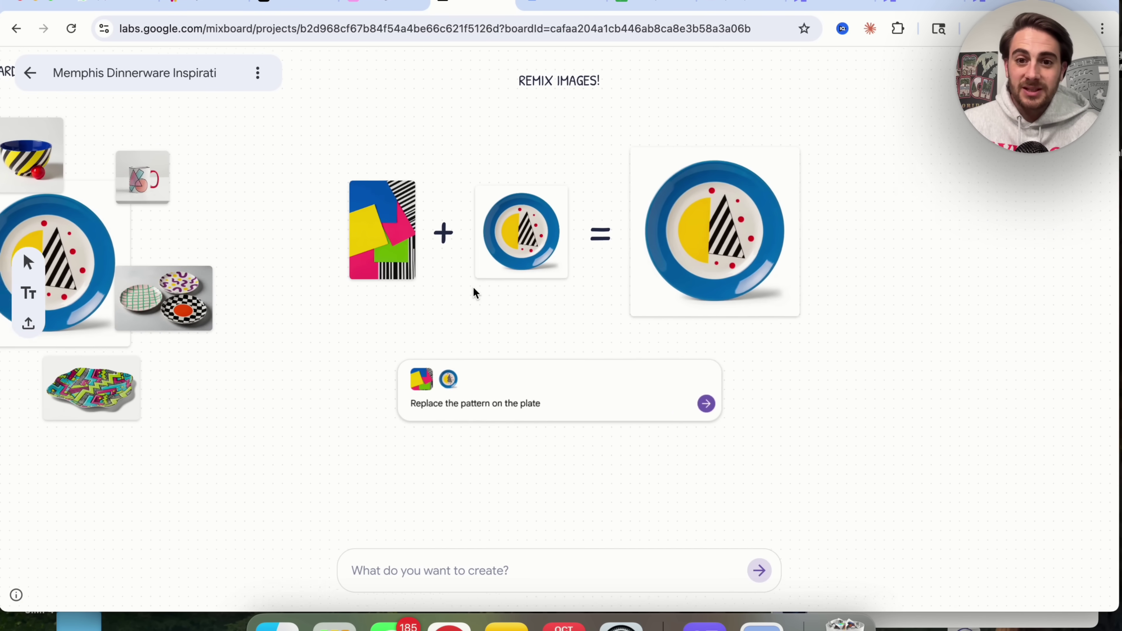
{"action": "scroll", "coordinate": [473, 287], "scroll_direction": "left", "scroll_amount": 7}
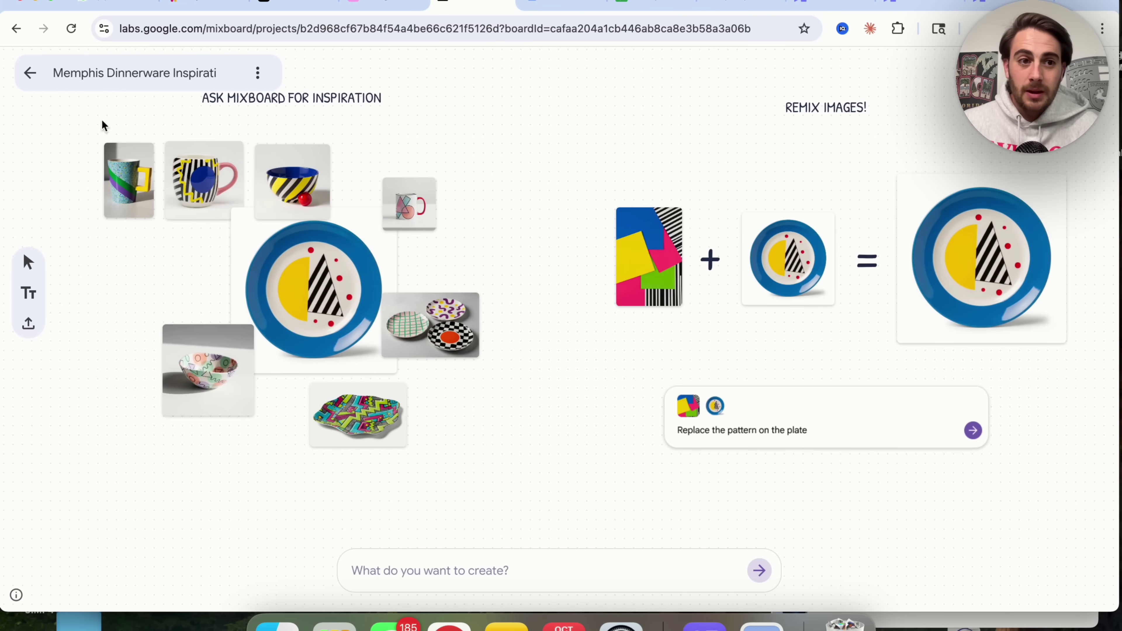
{"action": "left_click", "coordinate": [29, 83]}
{"action": "scroll", "coordinate": [450, 379], "scroll_direction": "down", "scroll_amount": 3}
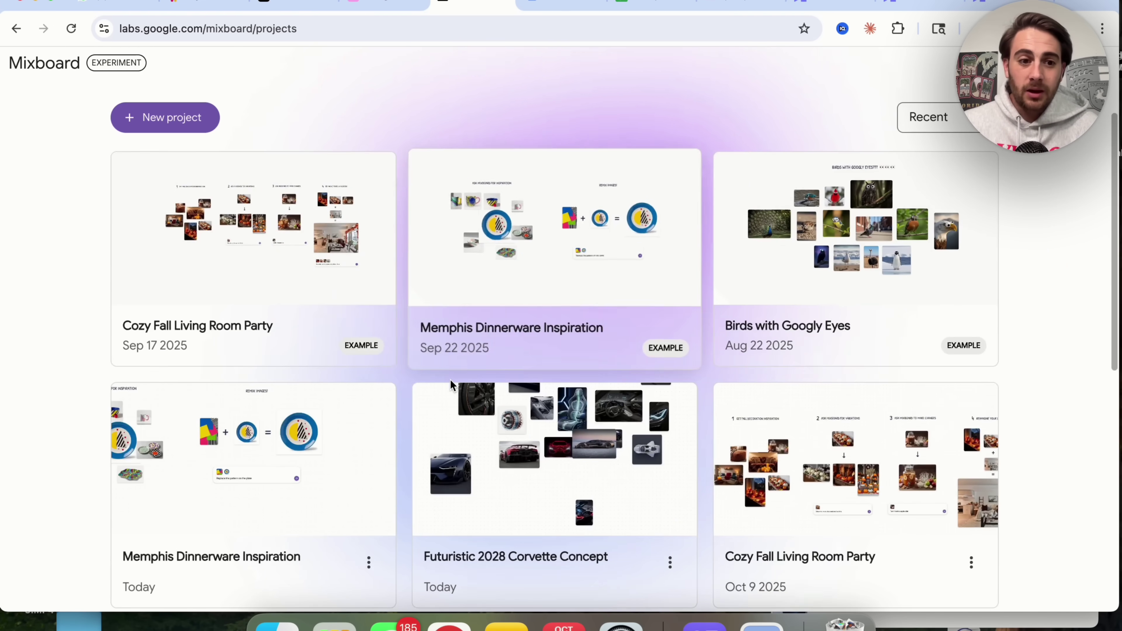
Open the Cozy Fall Living Room Party example and pan around its board
{"action": "left_click", "coordinate": [285, 241]}
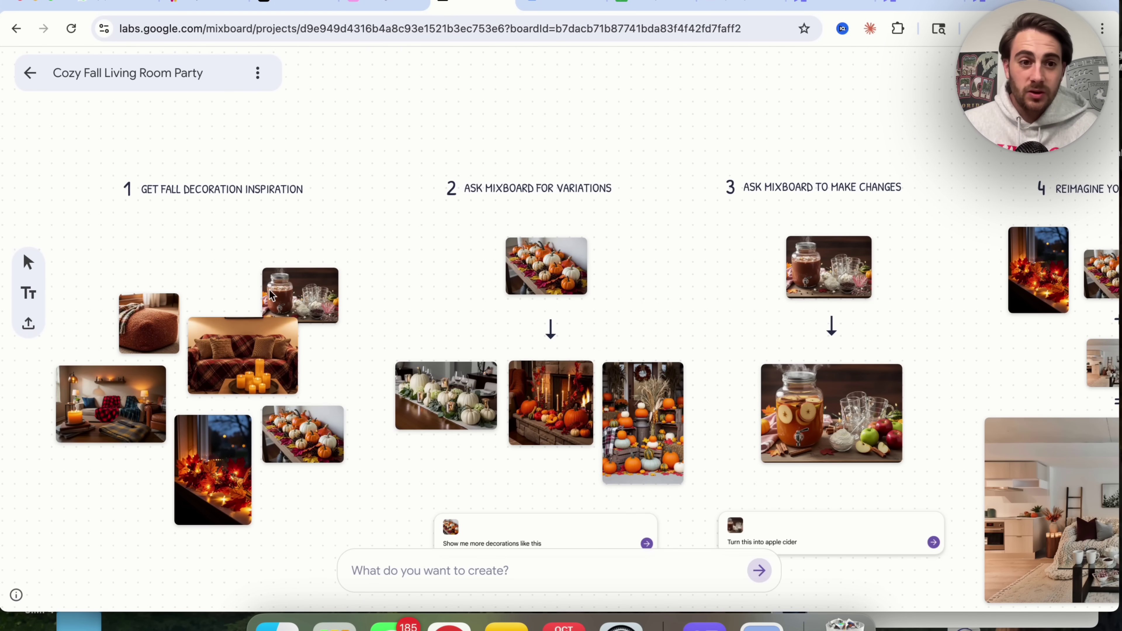
{"action": "scroll", "coordinate": [483, 417], "scroll_direction": "right", "scroll_amount": 10}
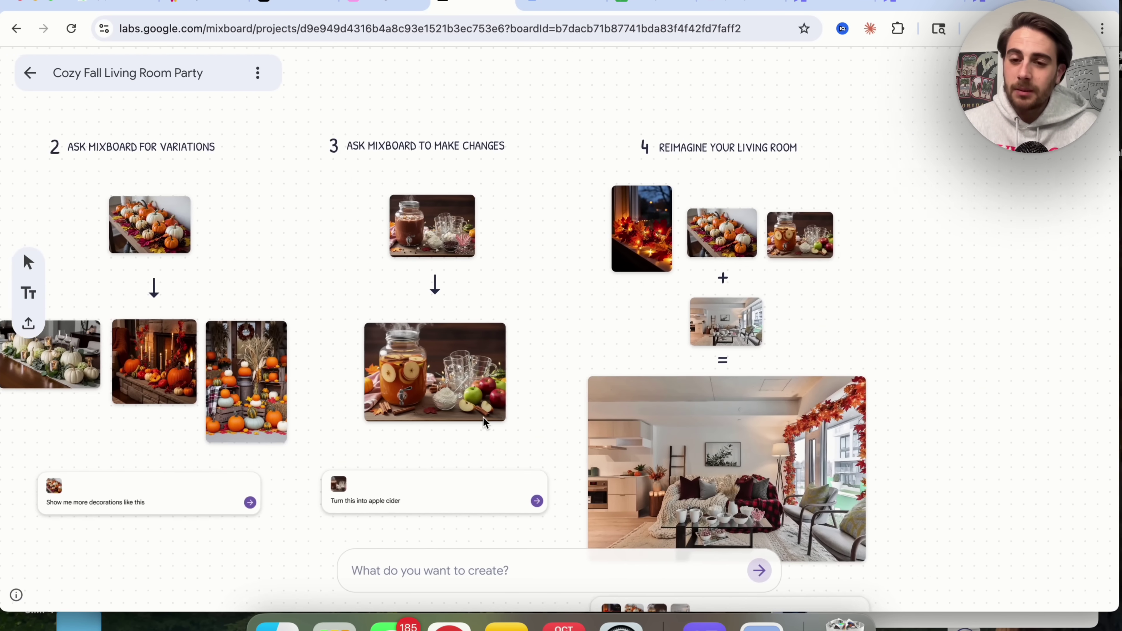
{"action": "scroll", "coordinate": [482, 417], "scroll_direction": "down", "scroll_amount": 6}
{"action": "scroll", "coordinate": [483, 417], "scroll_direction": "up", "scroll_amount": 5}
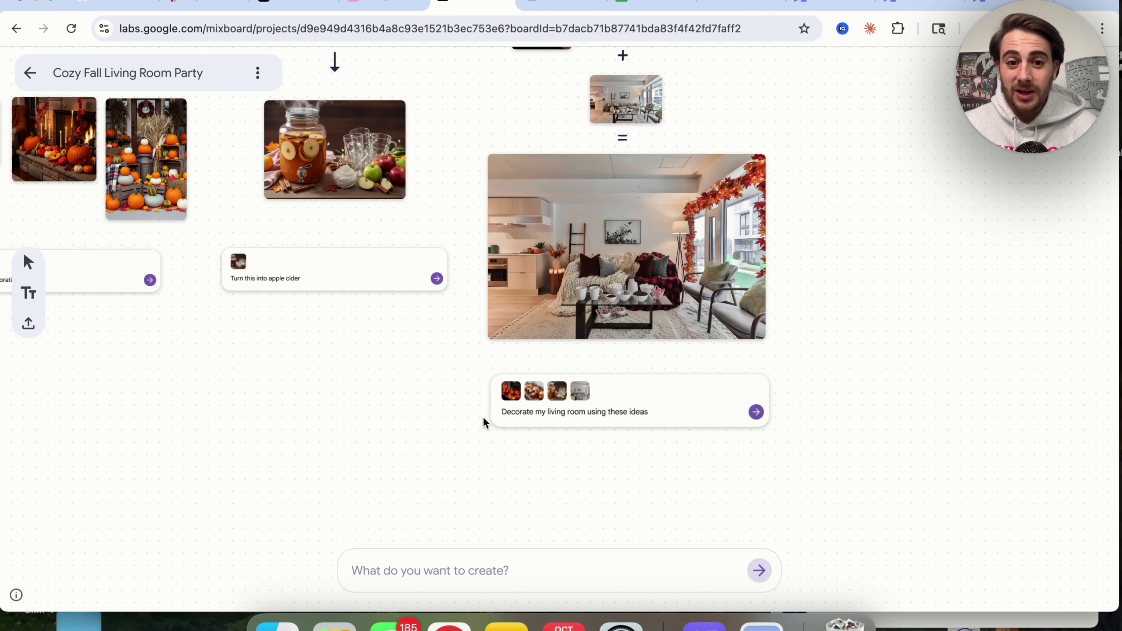
{"action": "scroll", "coordinate": [605, 188], "scroll_direction": "up", "scroll_amount": 3}
Select the autumn-leaves candle and pumpkin table images, then inspect the decorated living-room result
{"action": "left_click", "coordinate": [547, 195]}
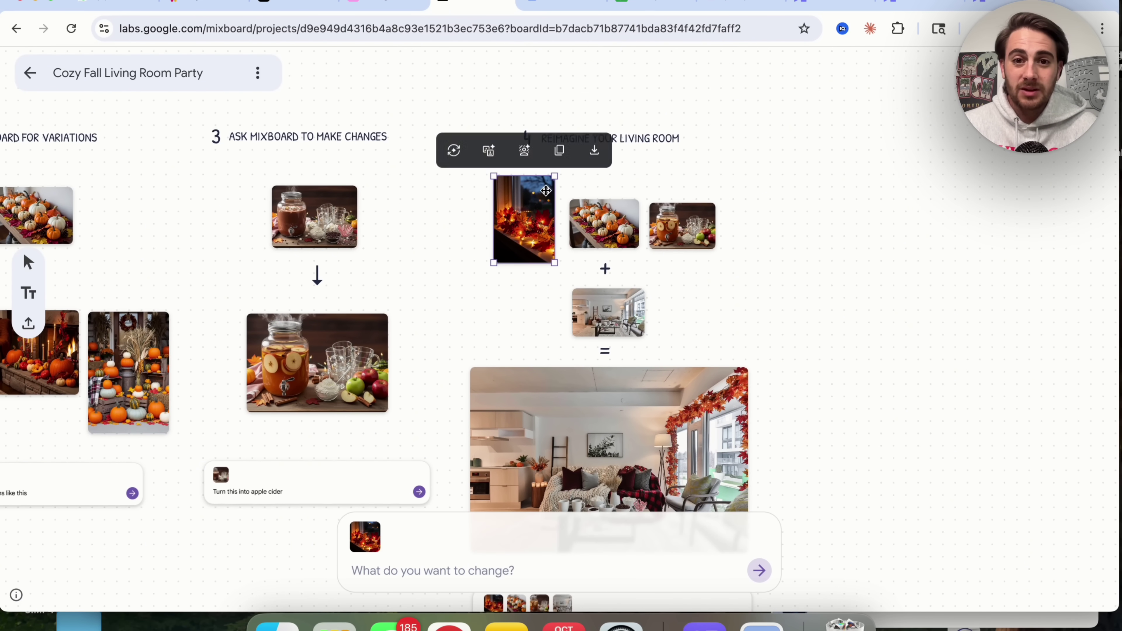
{"action": "left_click", "coordinate": [609, 223]}
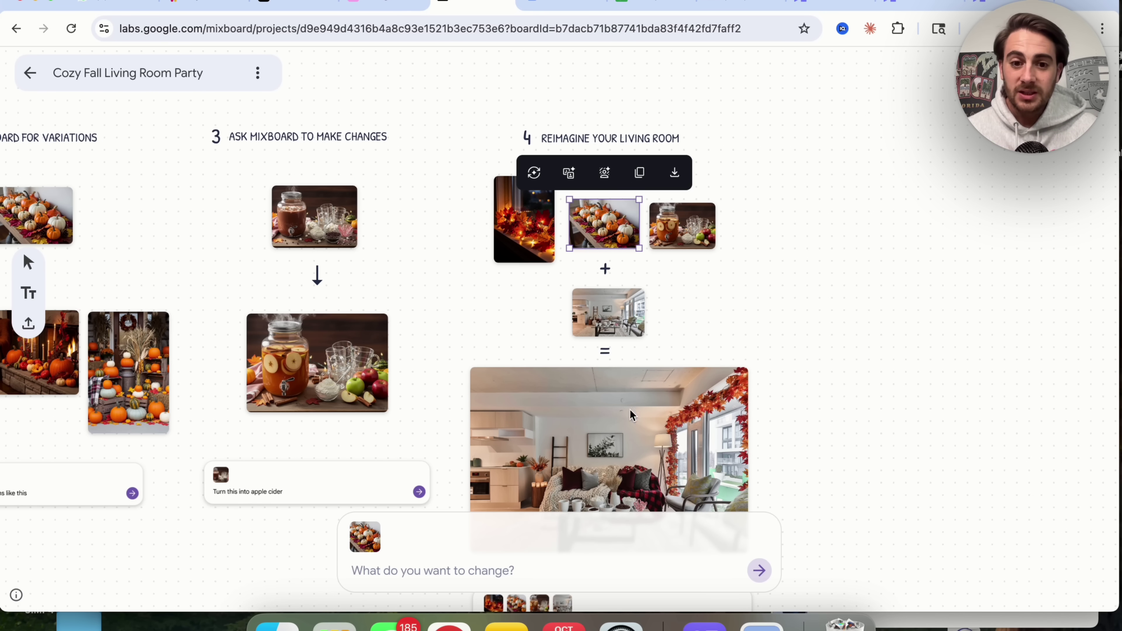
{"action": "left_click", "coordinate": [695, 338]}
{"action": "scroll", "coordinate": [637, 380], "scroll_direction": "down", "scroll_amount": 3}
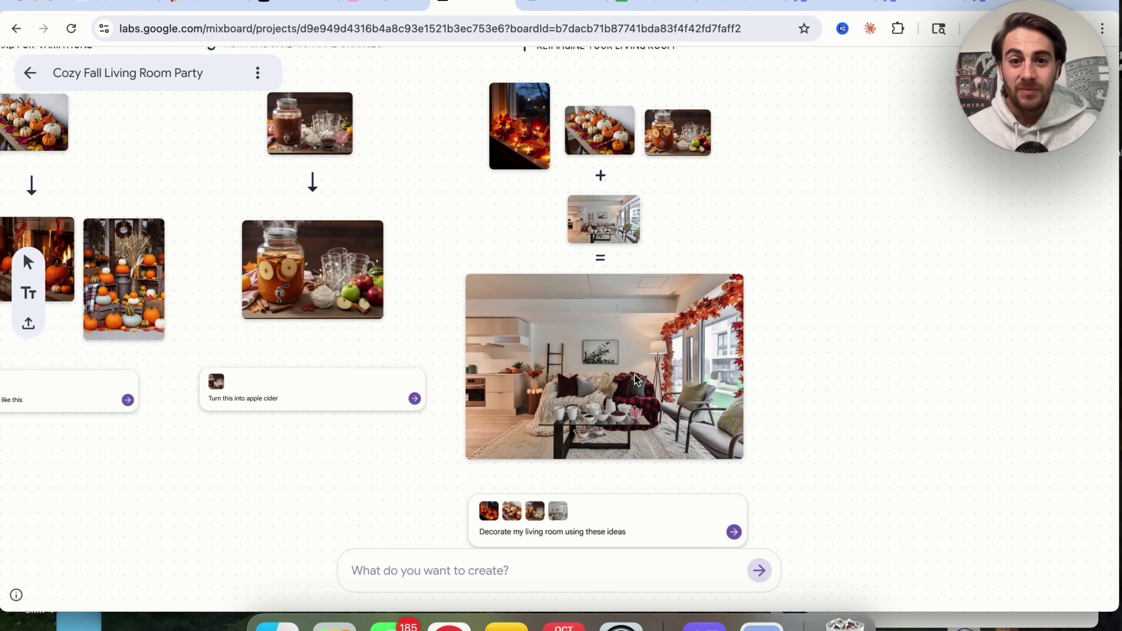
{"action": "scroll", "coordinate": [617, 252], "scroll_direction": "up", "scroll_amount": 1}
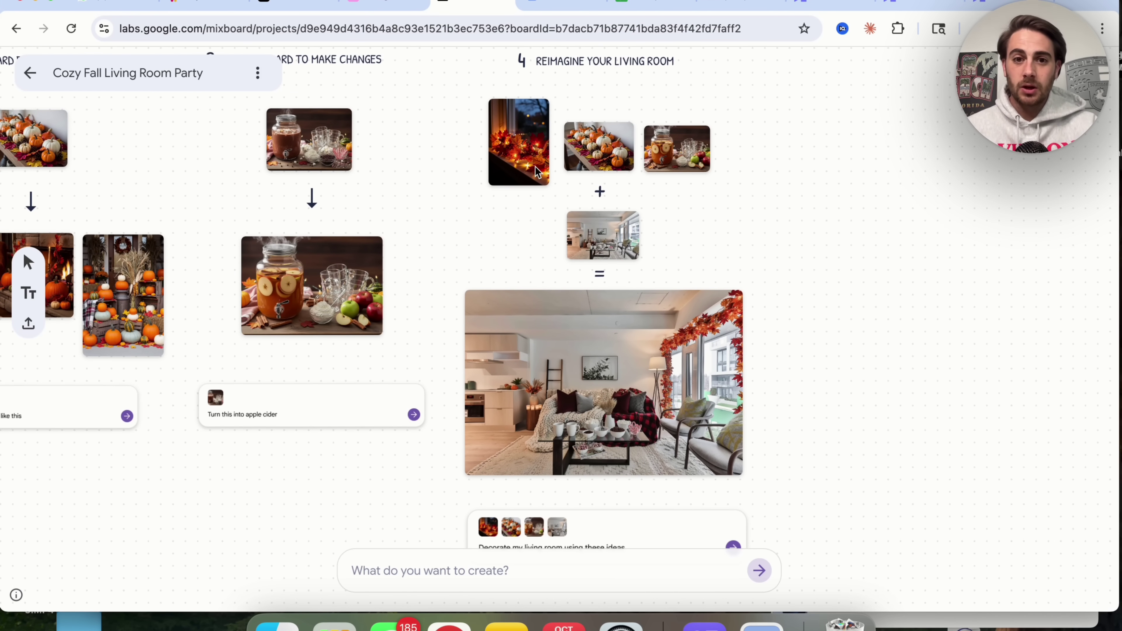
{"action": "scroll", "coordinate": [489, 219], "scroll_direction": "up", "scroll_amount": 5}
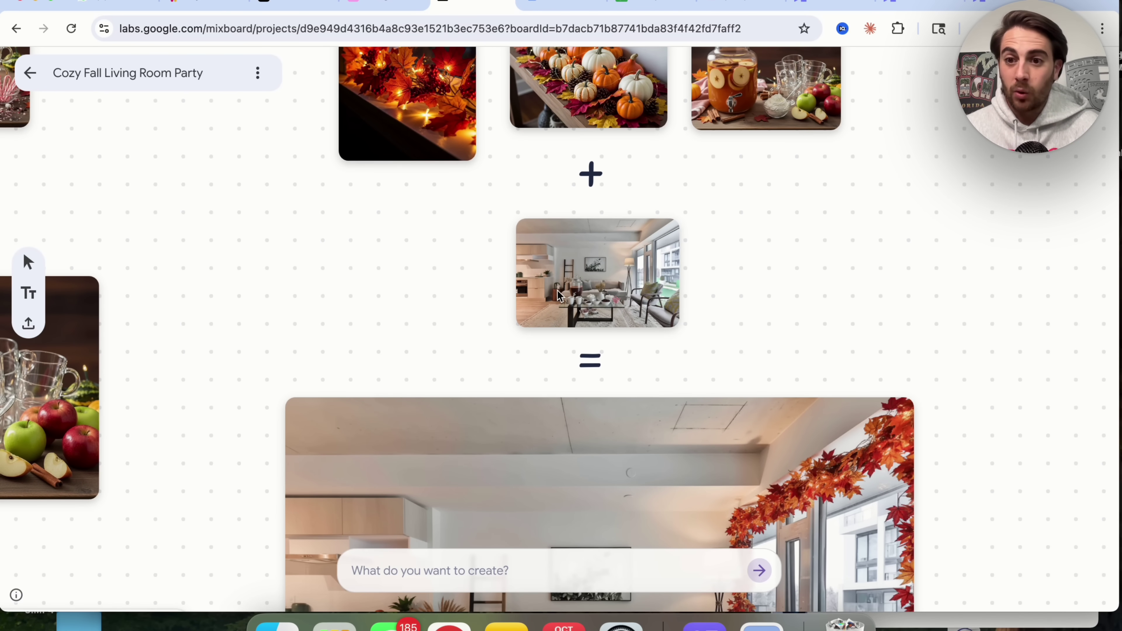
{"action": "scroll", "coordinate": [412, 283], "scroll_direction": "down", "scroll_amount": 5}
{"action": "scroll", "coordinate": [433, 291], "scroll_direction": "down", "scroll_amount": 3}
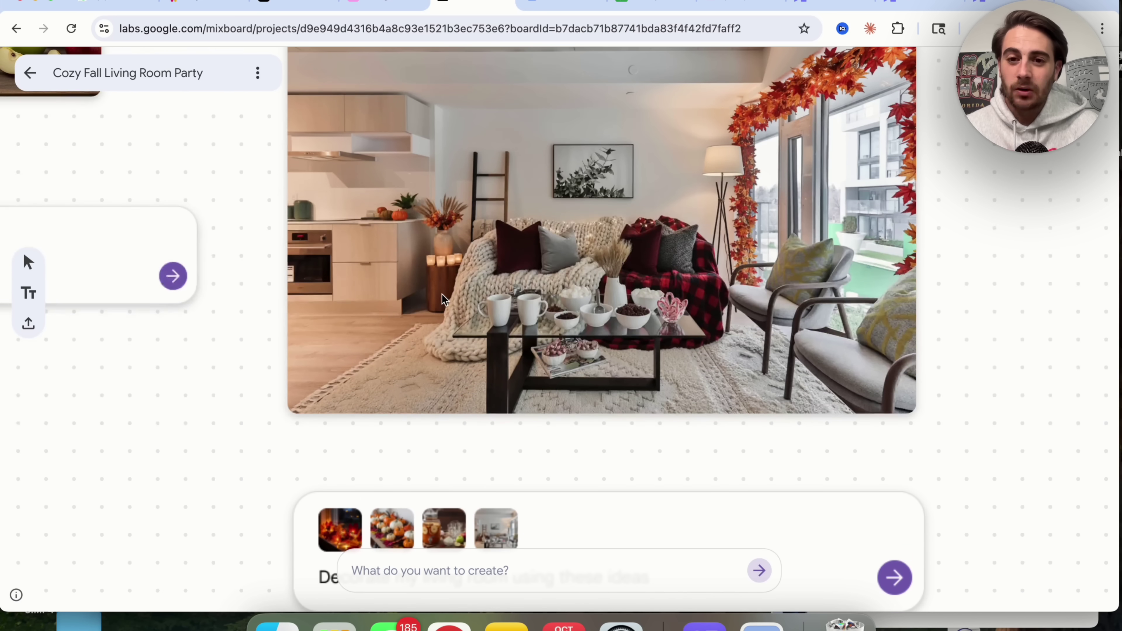